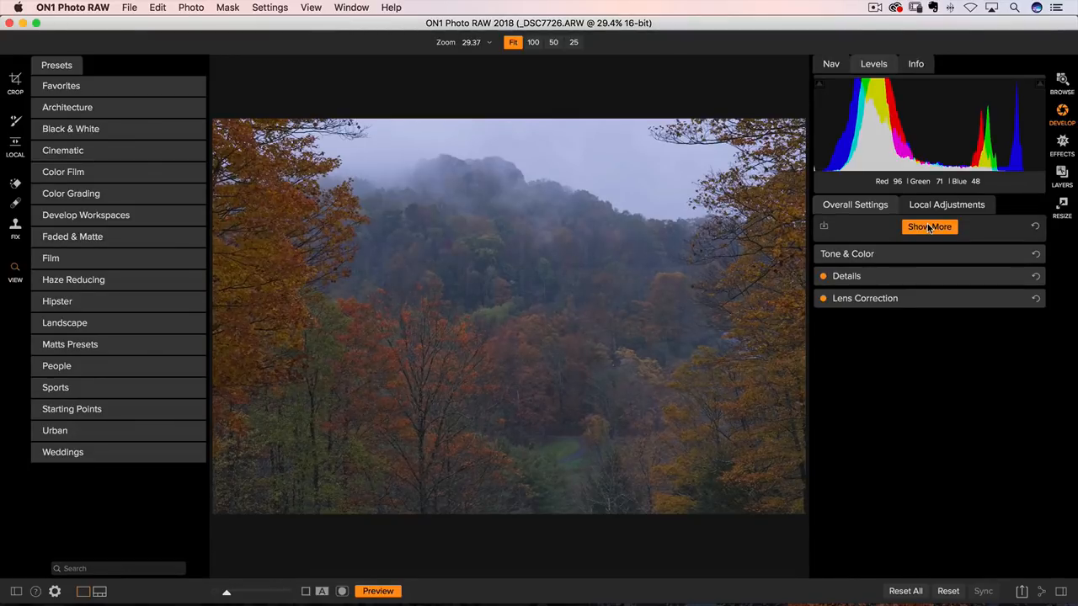
Look through the list of additional Develop filters, collapse it, and expand the Tone & Color settings
click(929, 227)
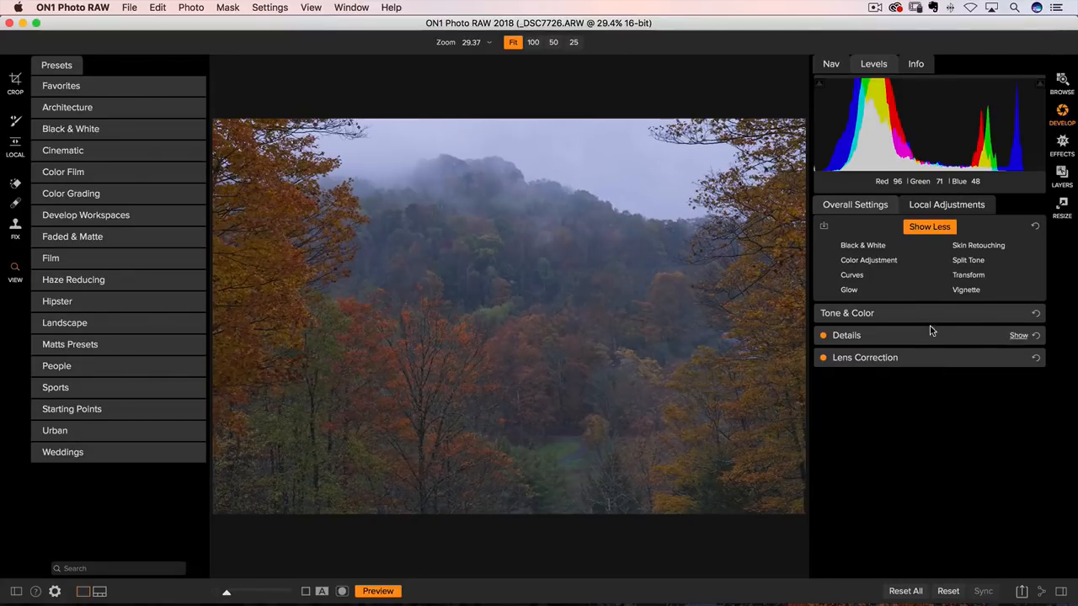
click(930, 228)
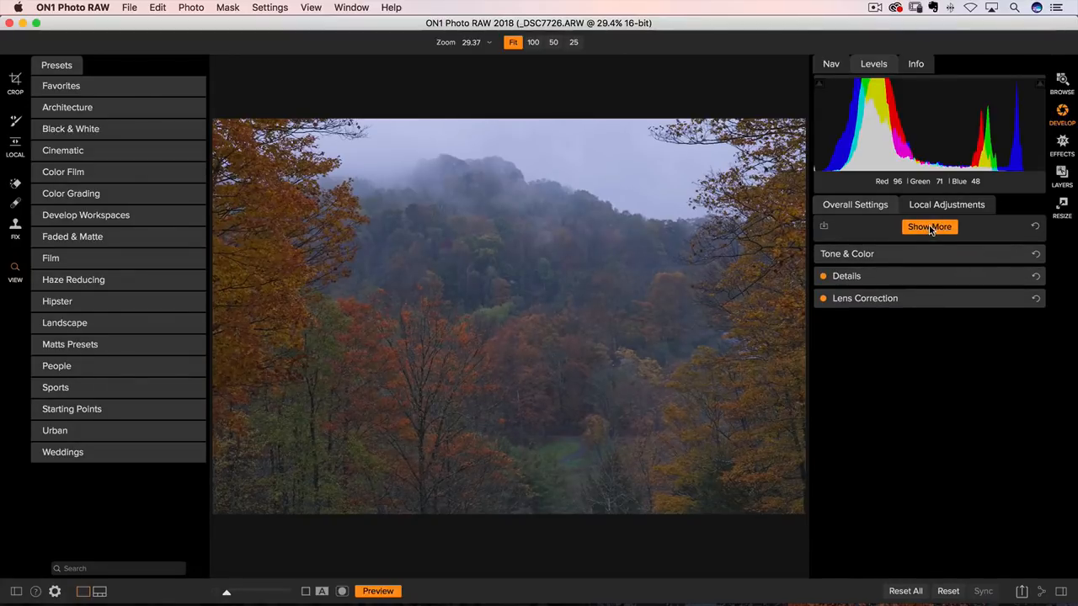
click(978, 252)
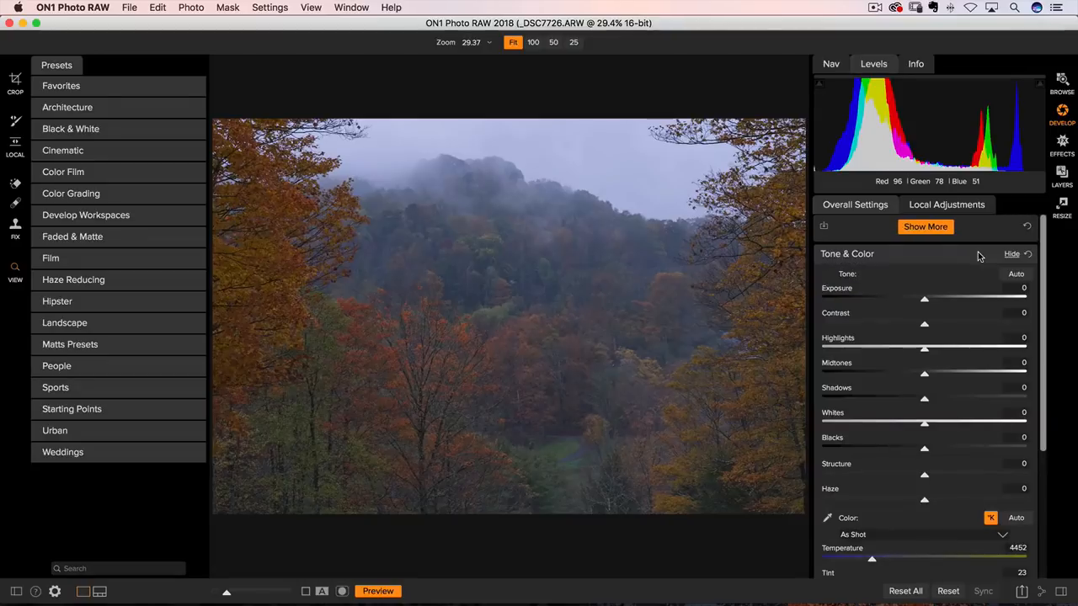
Crop the photo slightly on all sides to about 5782 by 3823 pixels and apply the crop
click(10, 78)
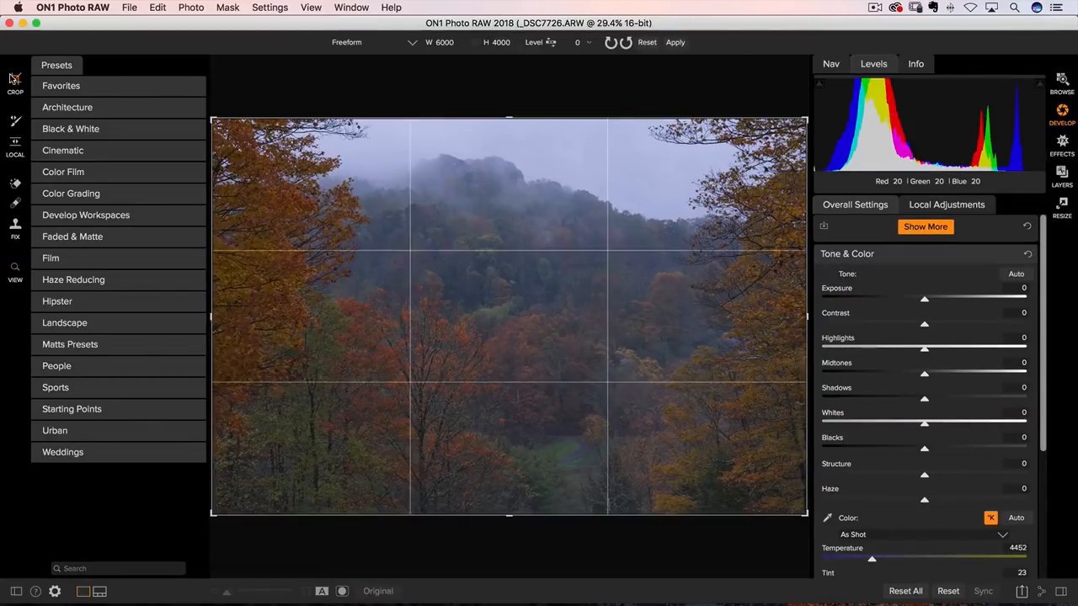
mouse_move(215, 504)
mouse_down()
mouse_move(211, 514)
mouse_move(225, 510)
mouse_up()
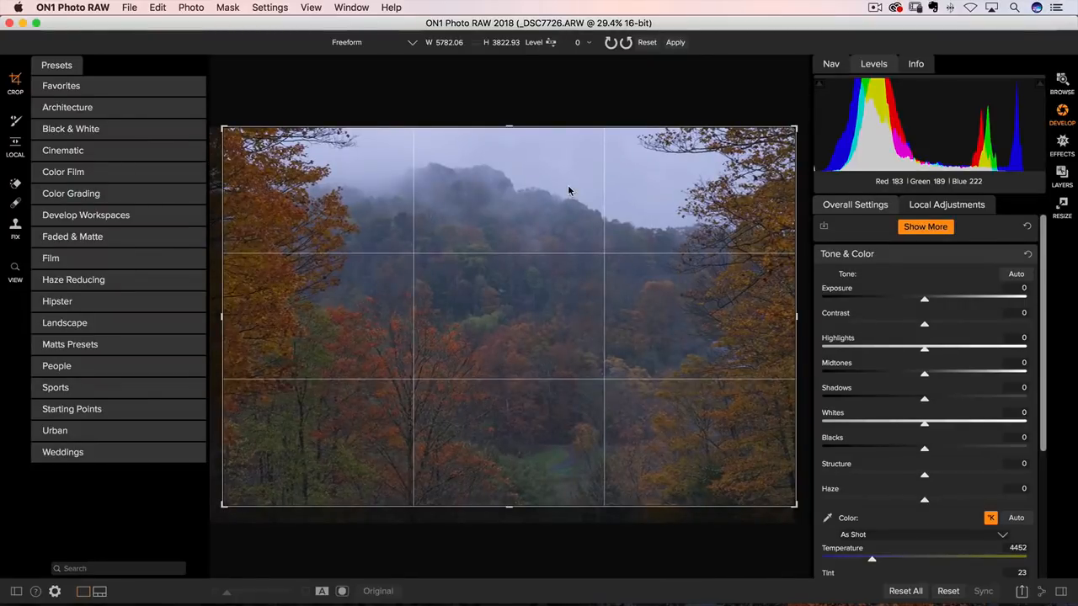
click(676, 43)
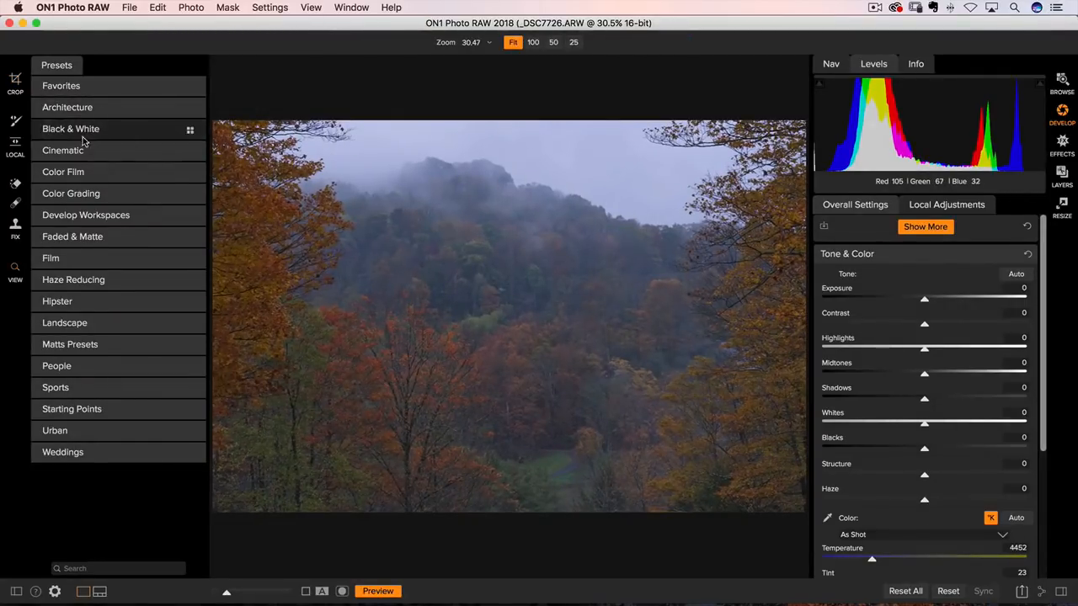
Darken the sky with a Linear Top gradient adjustment at exposure -1, placing its centre line just below the mountain ridge
click(15, 147)
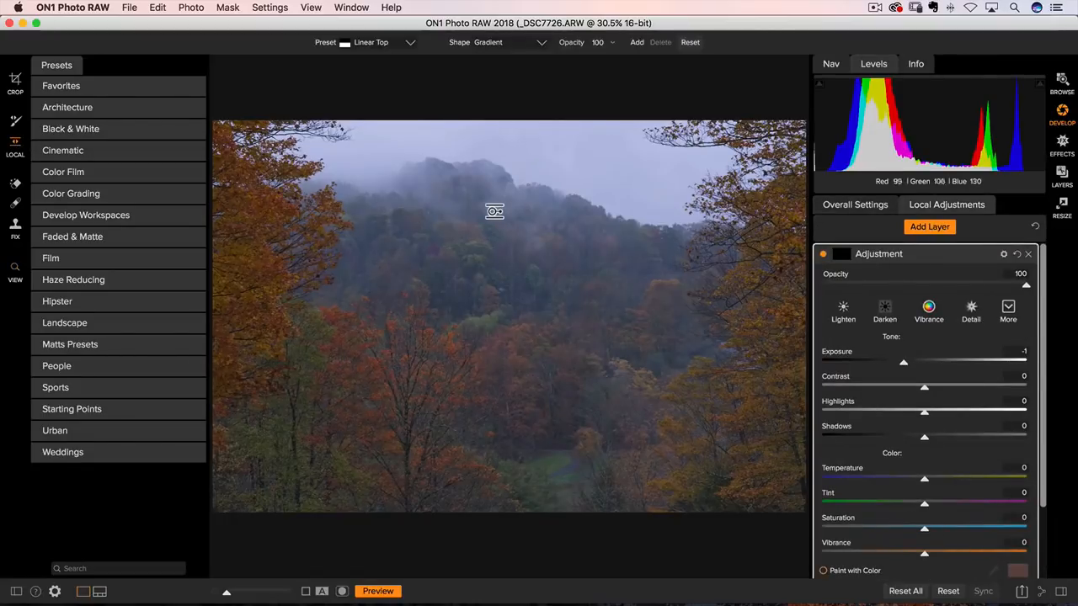
click(508, 211)
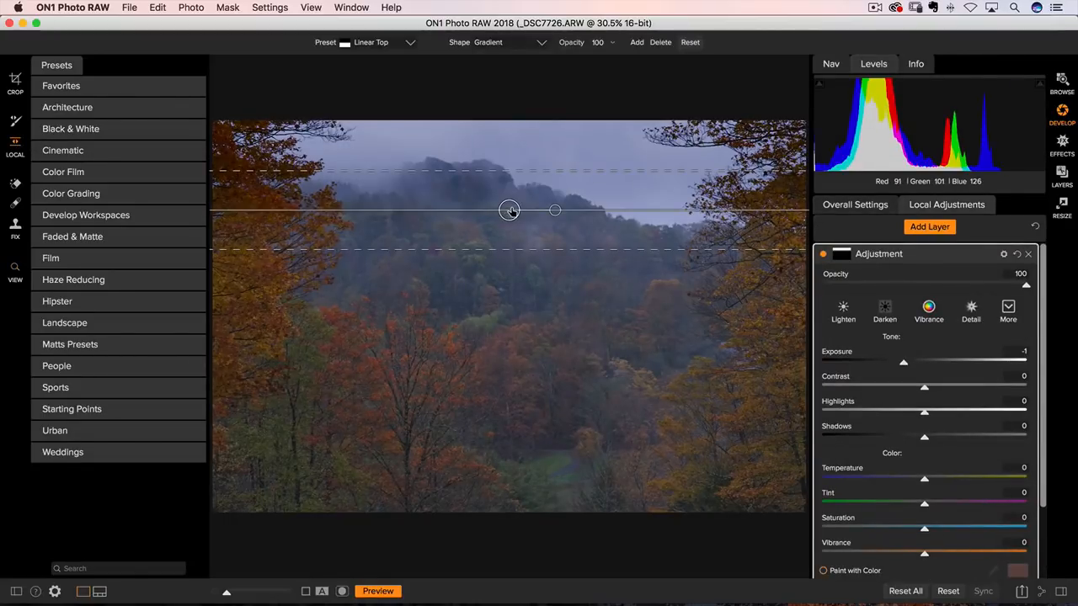
mouse_move(508, 211)
mouse_down()
mouse_move(507, 241)
mouse_move(514, 226)
mouse_up()
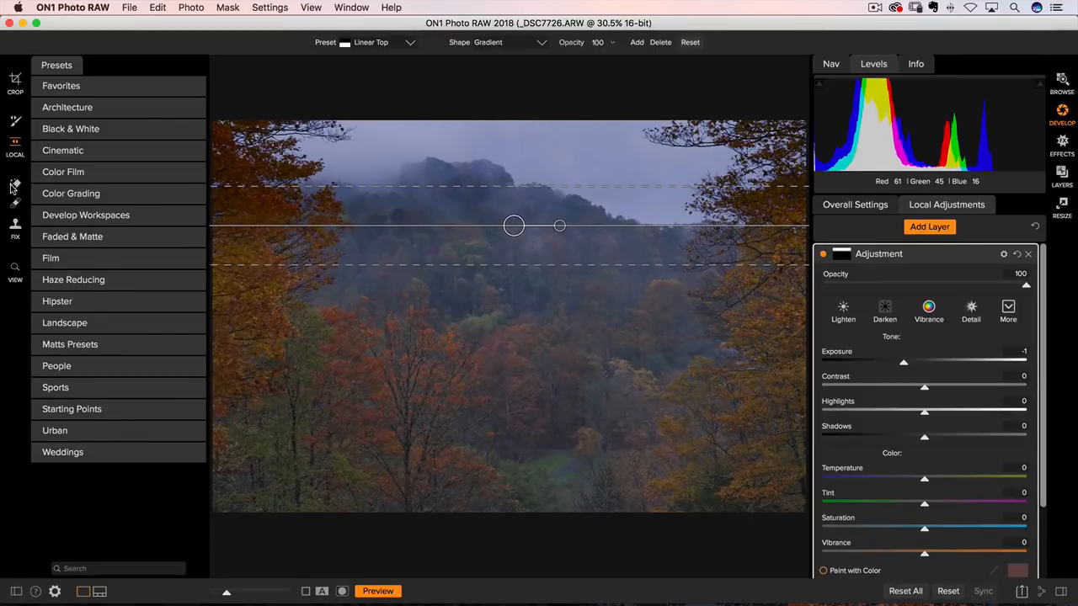
click(15, 268)
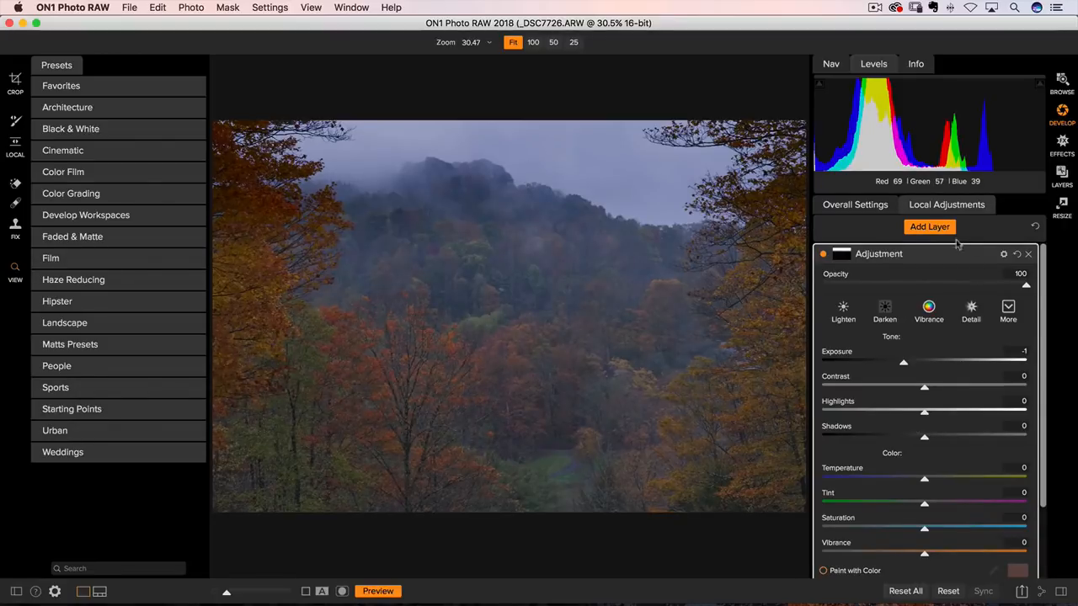
Set the photo's overall exposure to 0.6 and highlights to -71
click(870, 210)
mouse_move(925, 300)
mouse_down()
mouse_move(952, 301)
mouse_move(941, 300)
mouse_up()
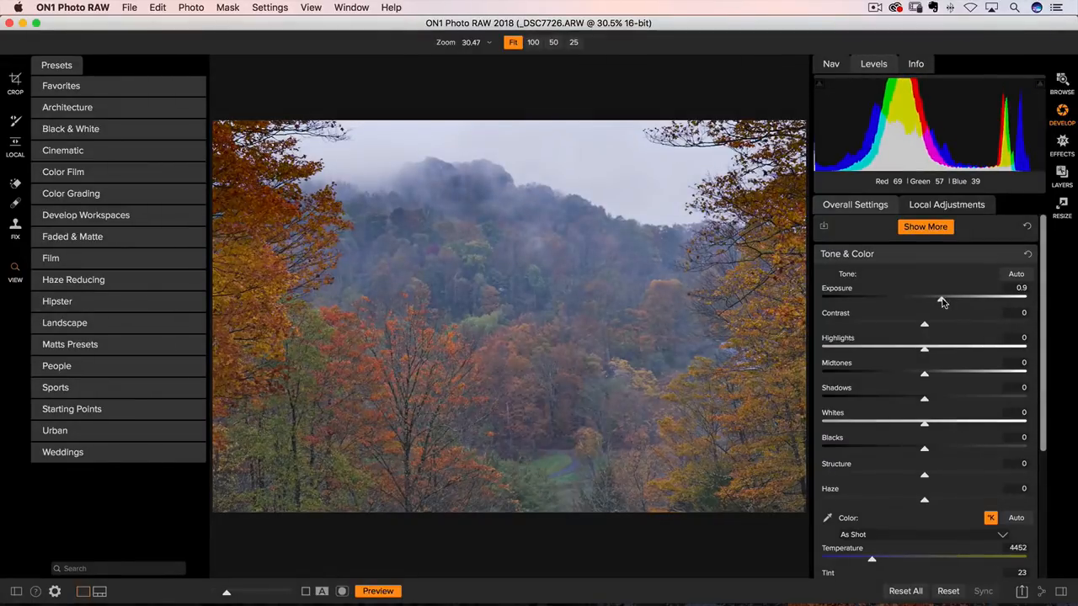
drag(921, 347, 851, 349)
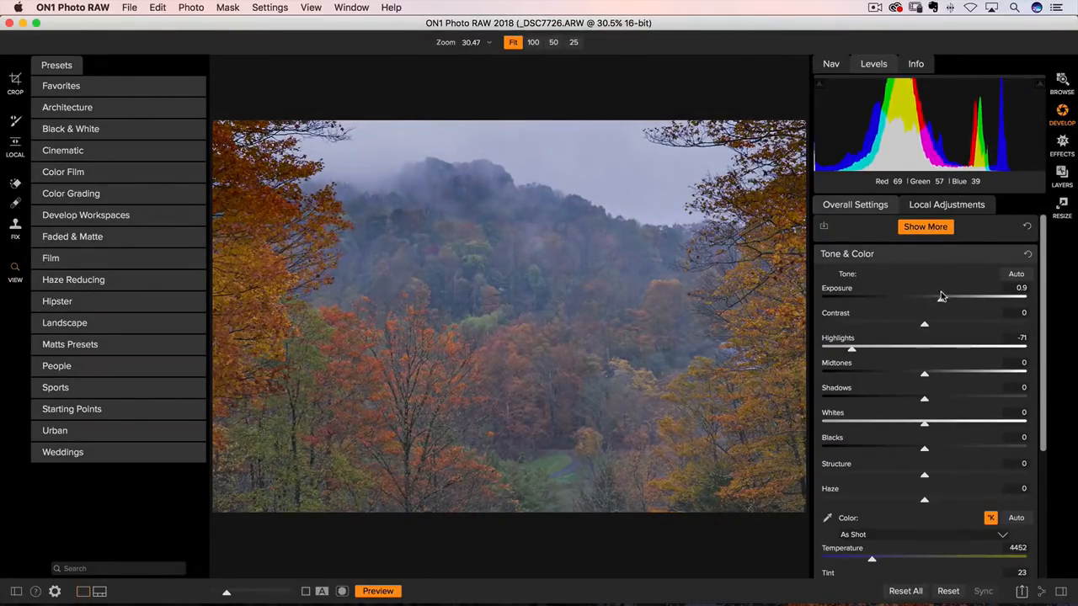
drag(941, 300, 934, 301)
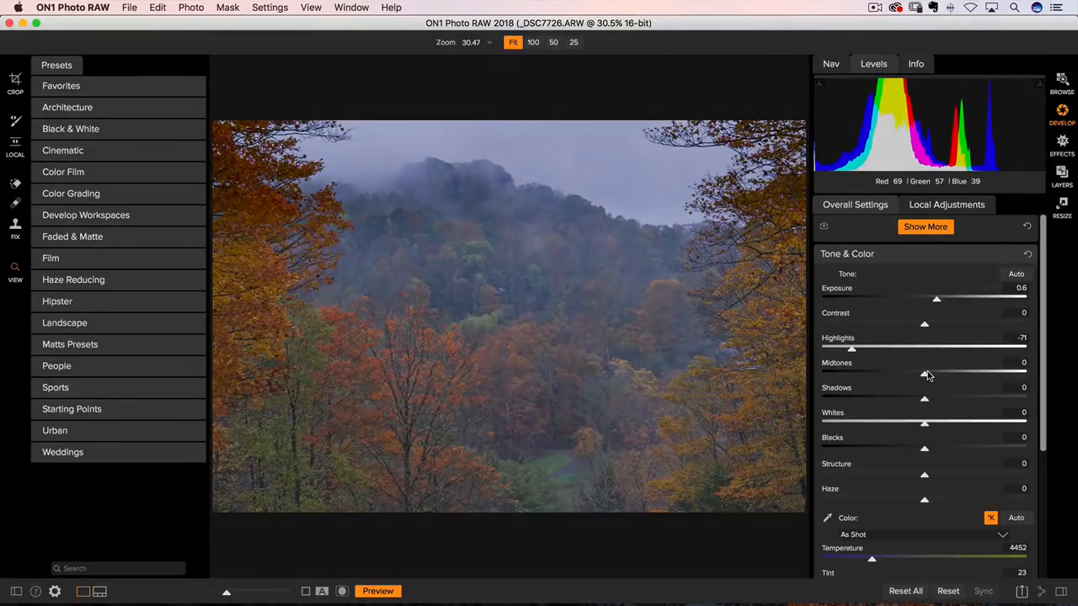
Refine the overall tone and color with whites 4, blacks -13, structure 6 and temperature 4613
mouse_move(924, 425)
mouse_down()
mouse_move(939, 426)
mouse_move(928, 425)
mouse_up()
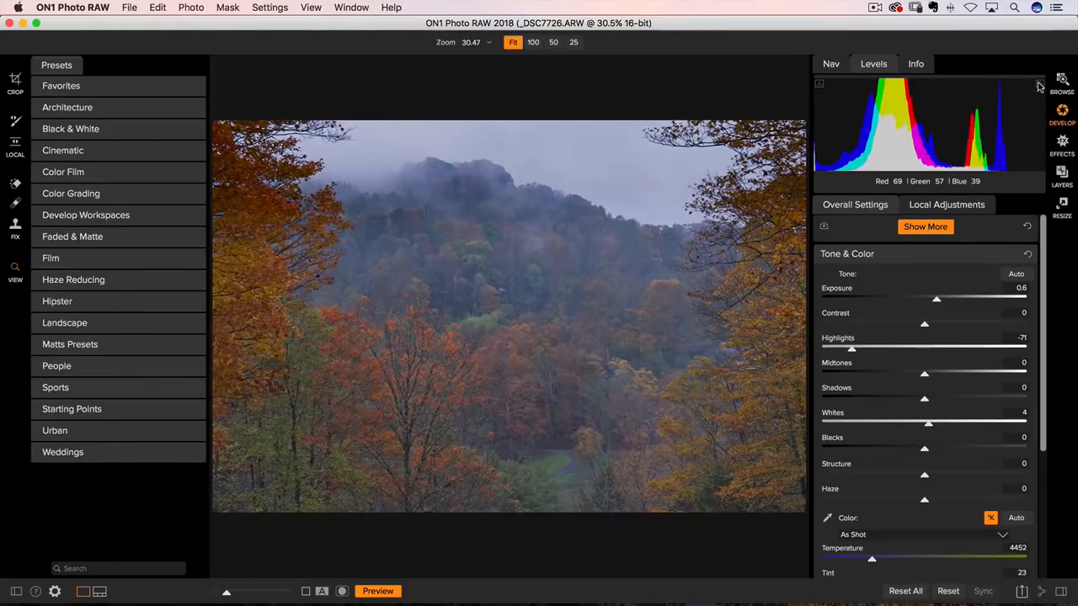
drag(925, 449, 931, 477)
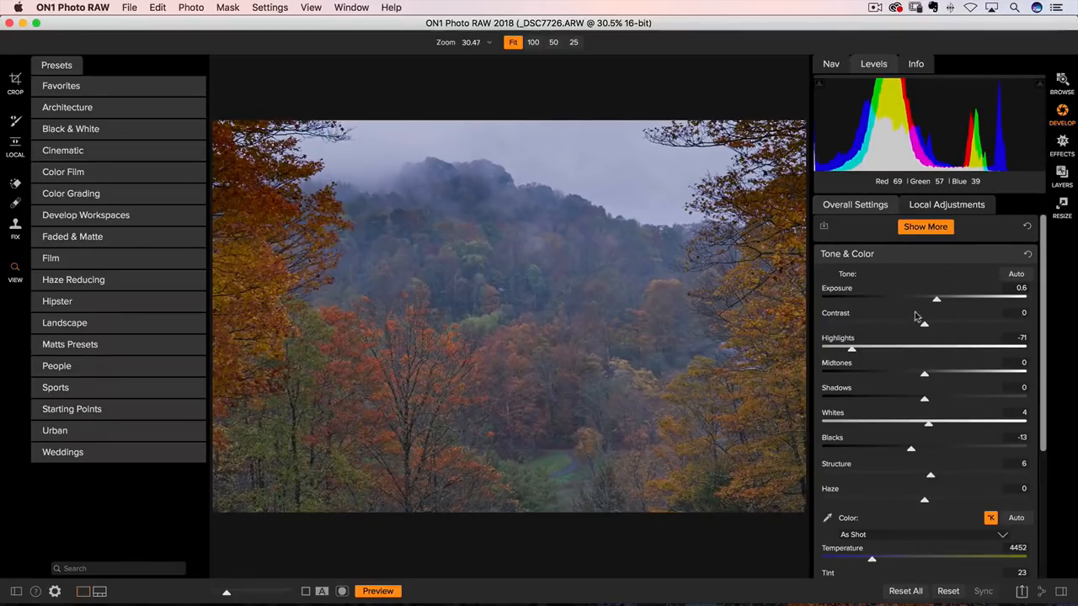
drag(1041, 278, 1036, 368)
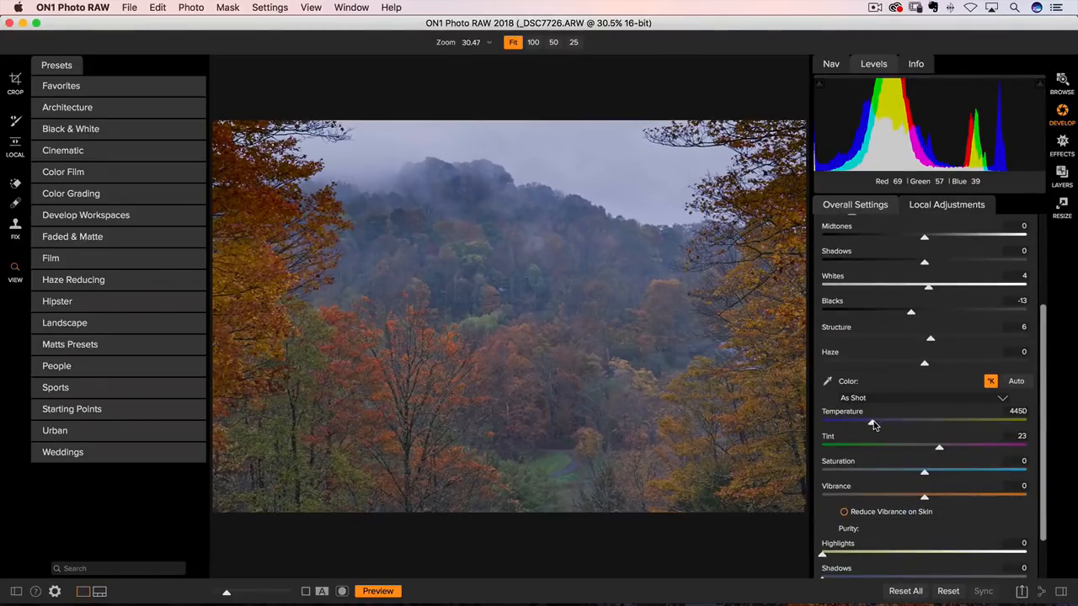
drag(872, 425, 876, 425)
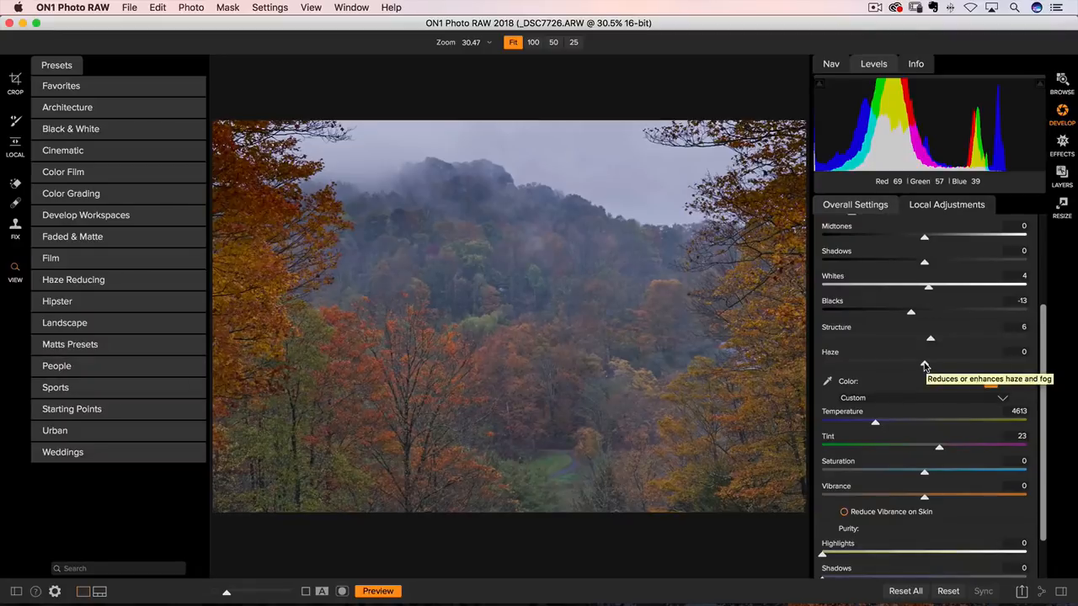
Set the sharpening amount to 54 in the Details settings and collapse them
scroll(924, 362, down, 3)
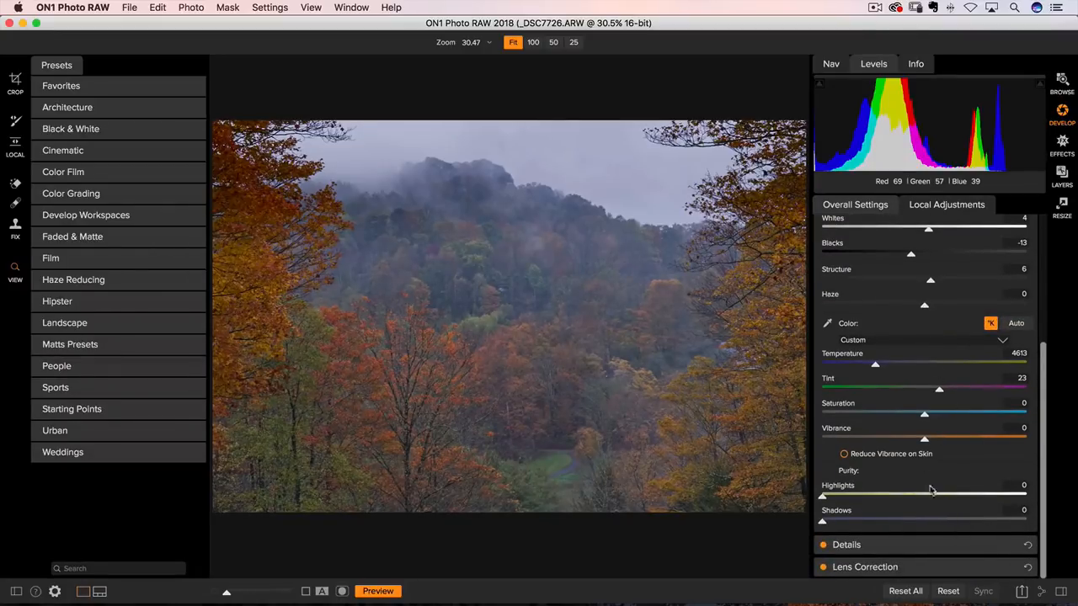
click(1002, 548)
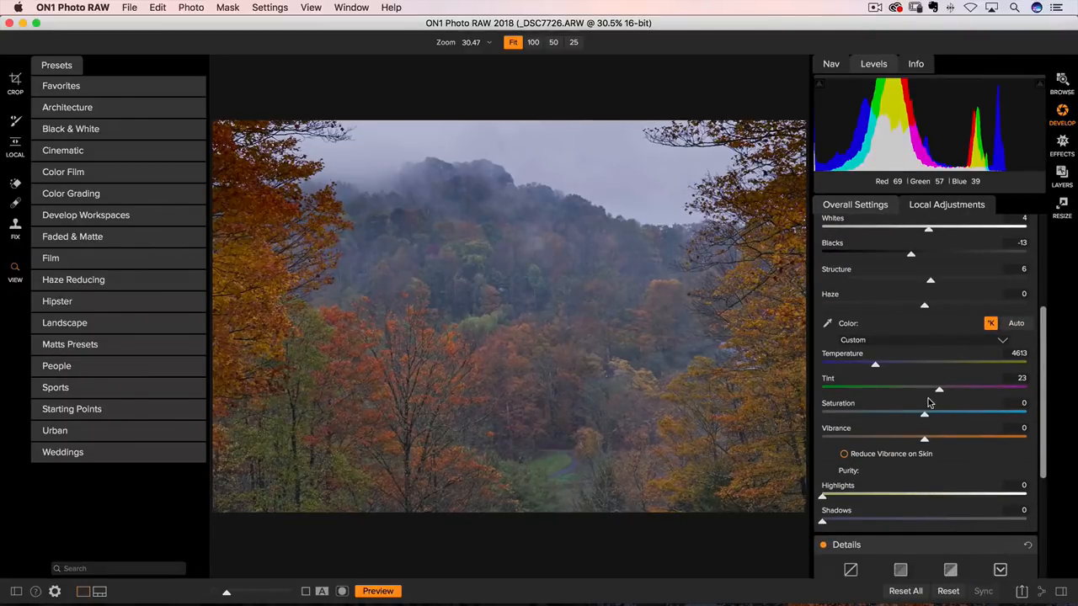
drag(1043, 389, 1042, 489)
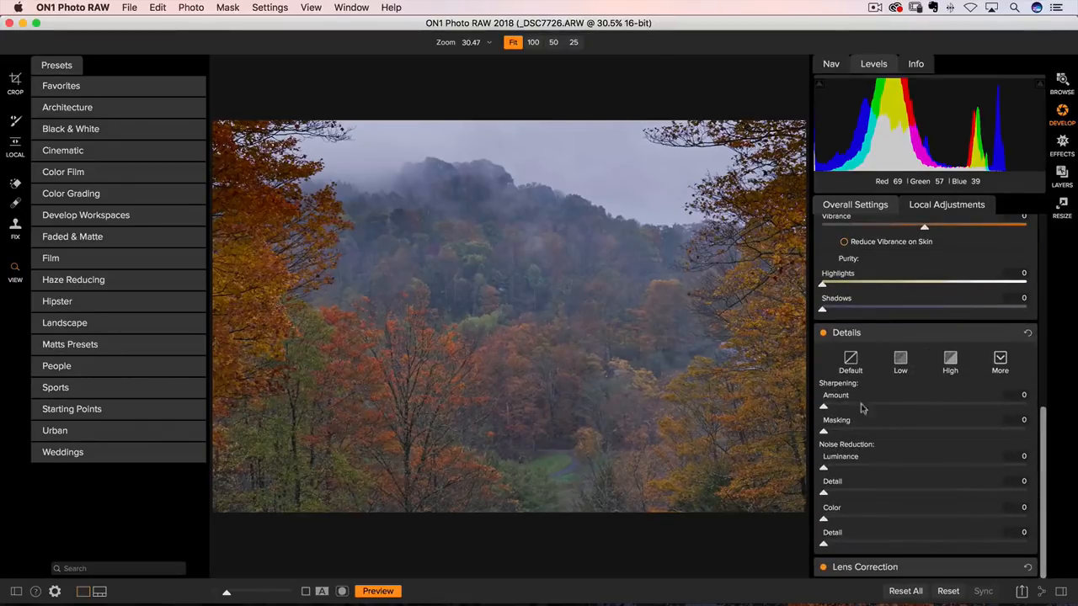
drag(896, 407, 933, 408)
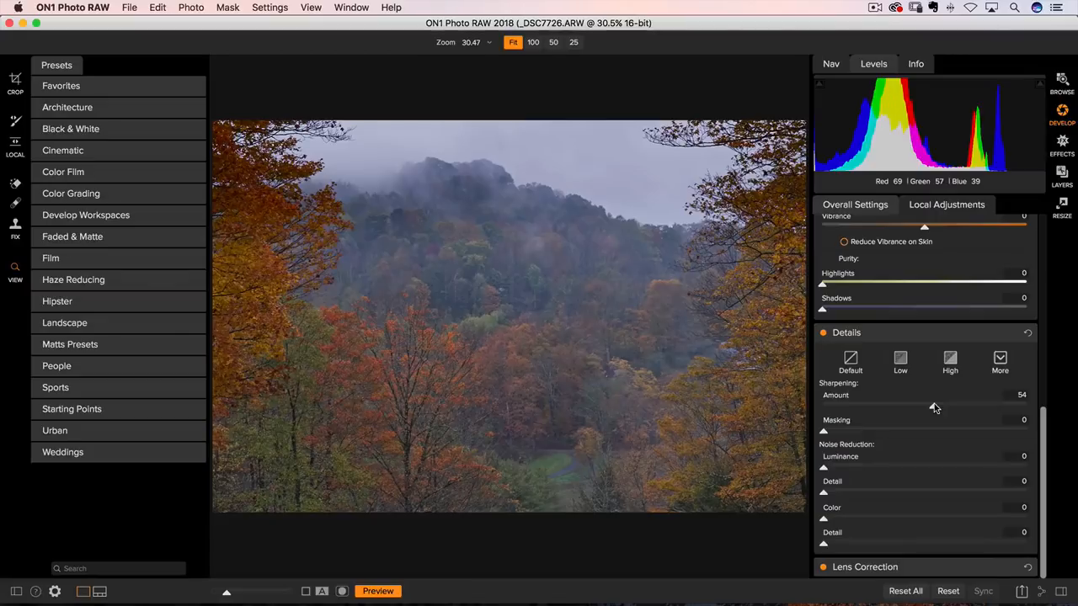
click(1011, 334)
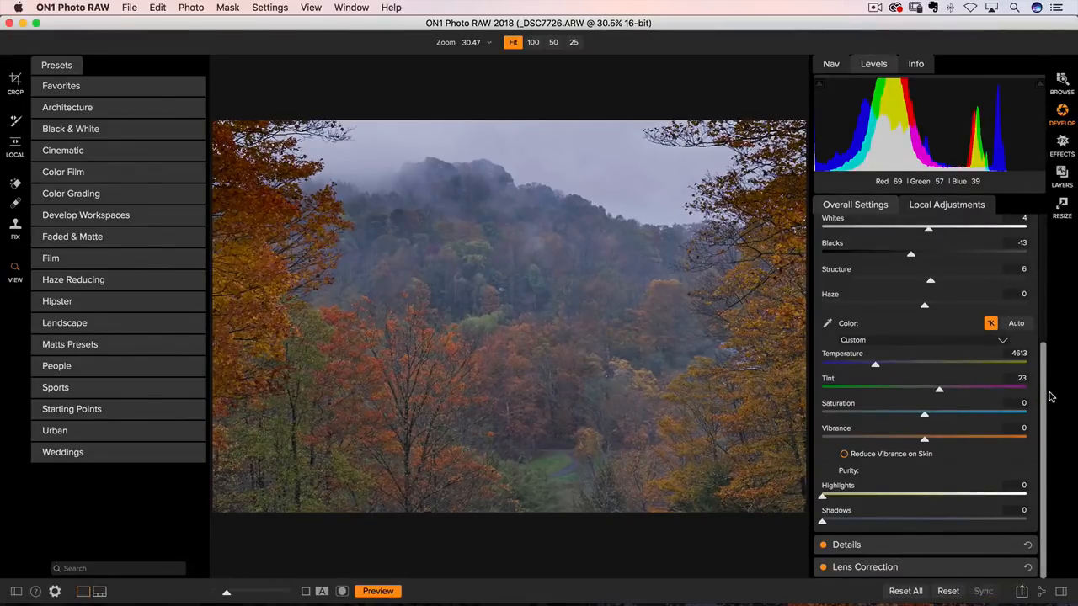
Review the additional Develop filters, the empty Effects module, and the Tone & Color, Details and Lens Correction settings
drag(1051, 396, 1057, 226)
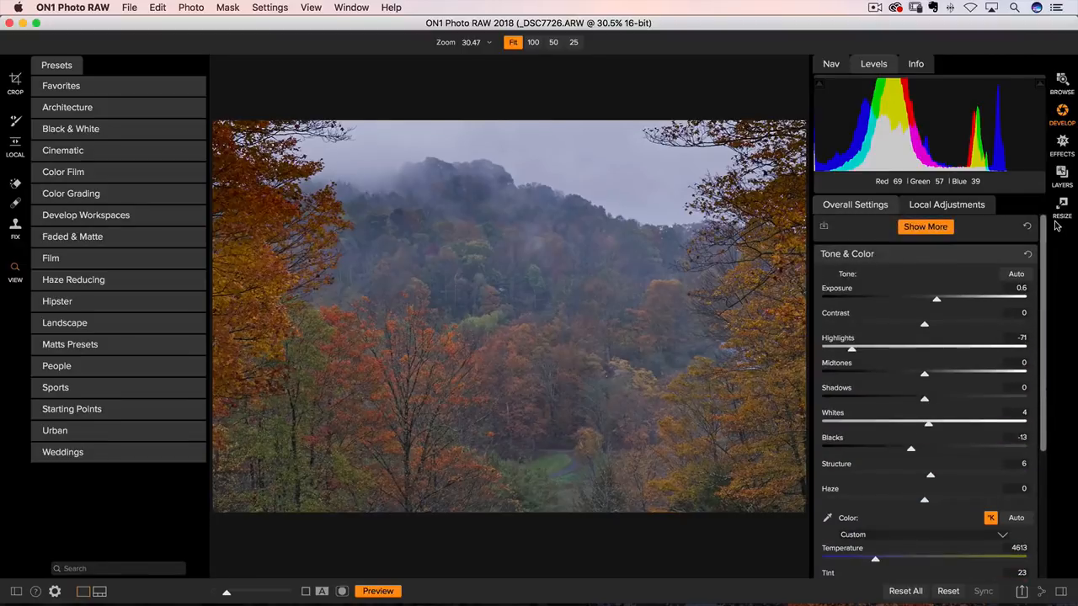
click(930, 228)
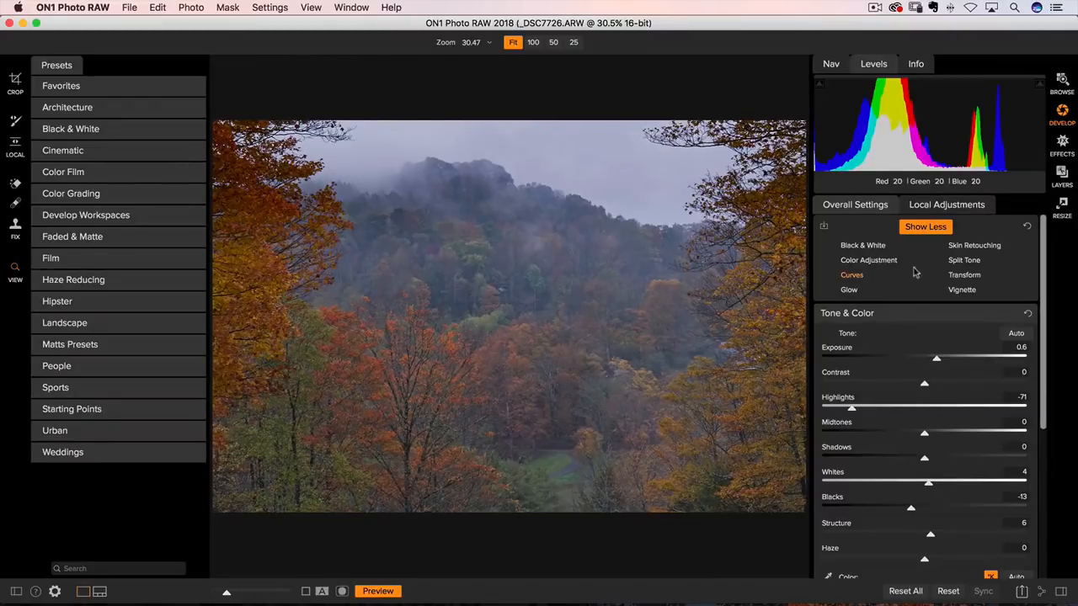
click(1011, 313)
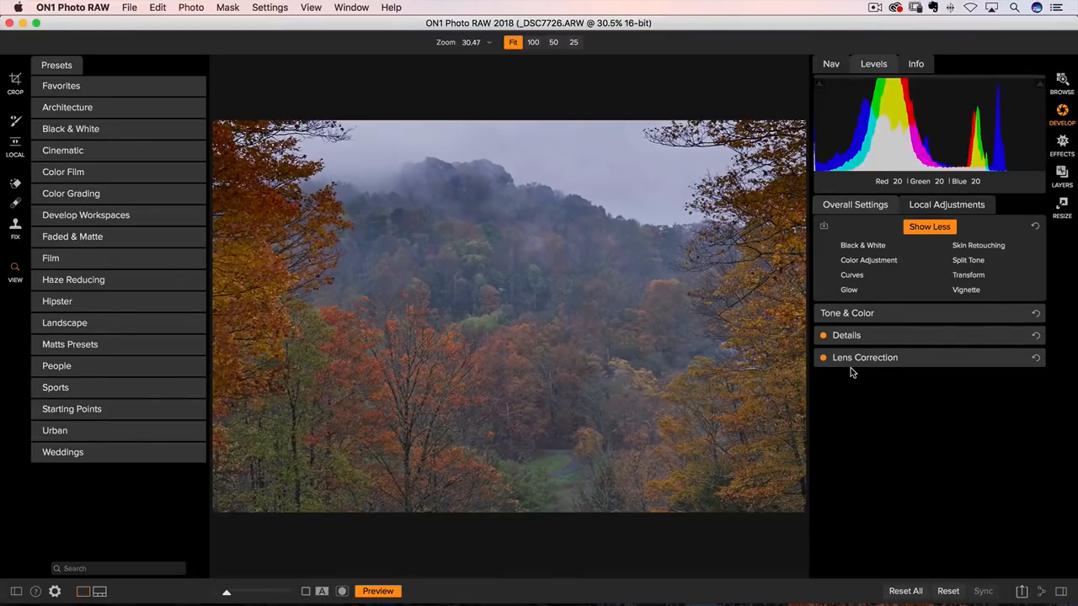
mouse_move(913, 308)
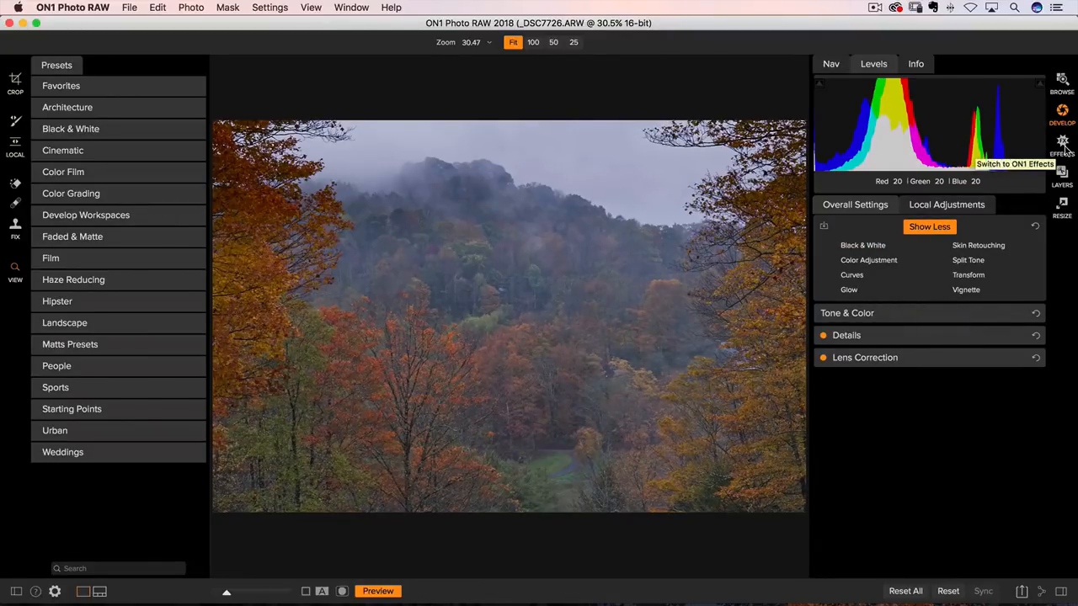
mouse_move(958, 329)
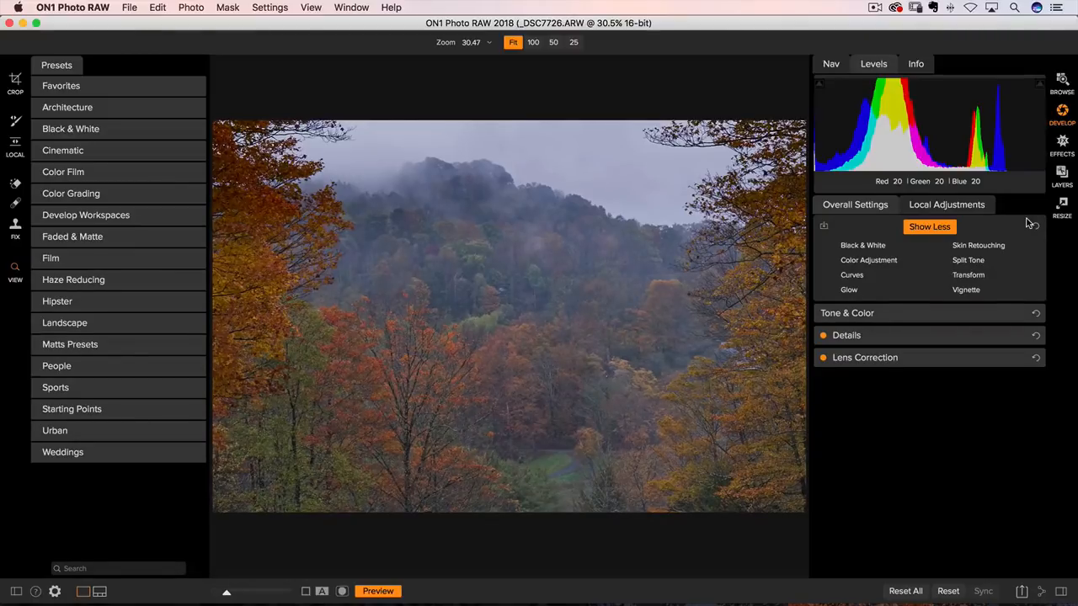
click(1062, 144)
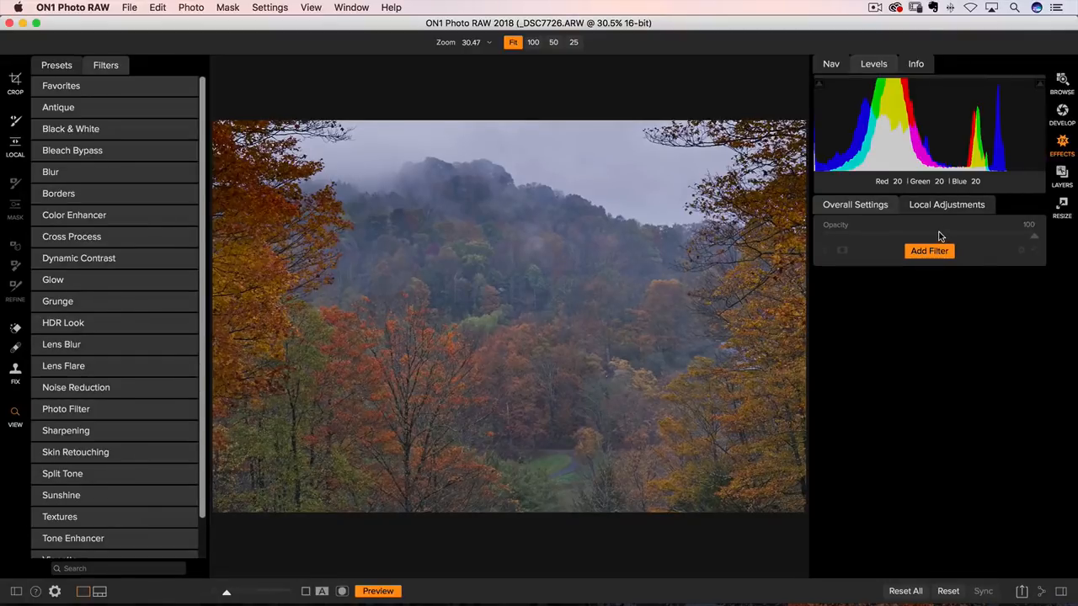
click(1062, 114)
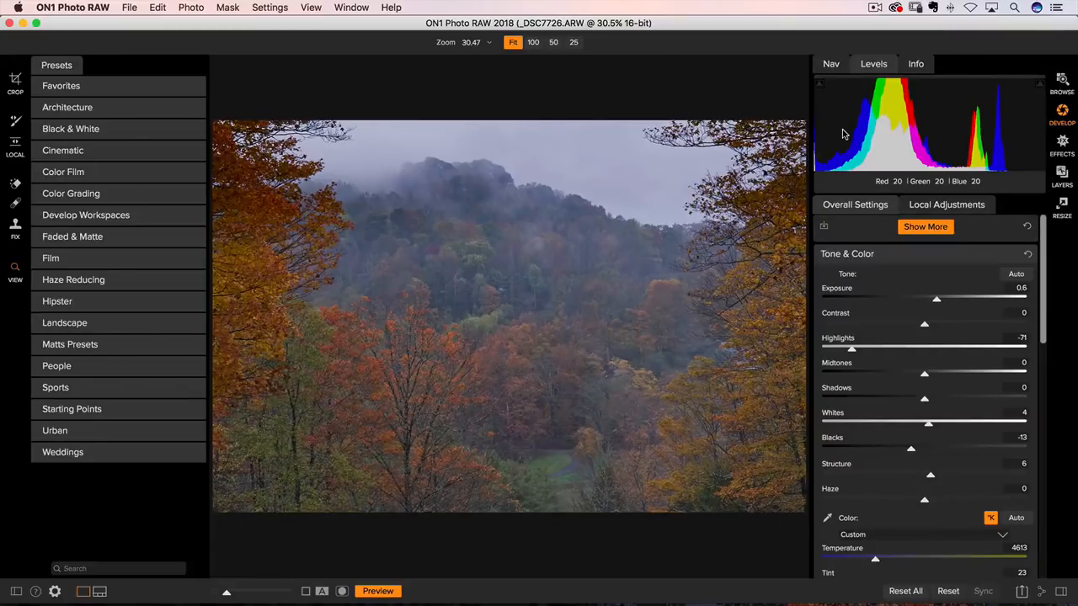
drag(936, 299, 937, 300)
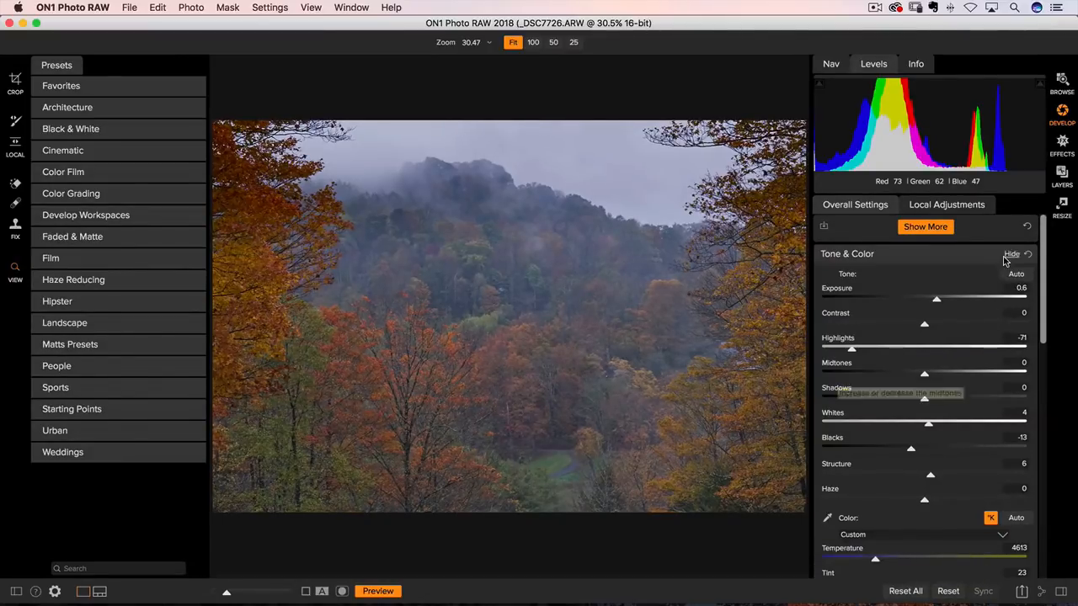
click(1002, 254)
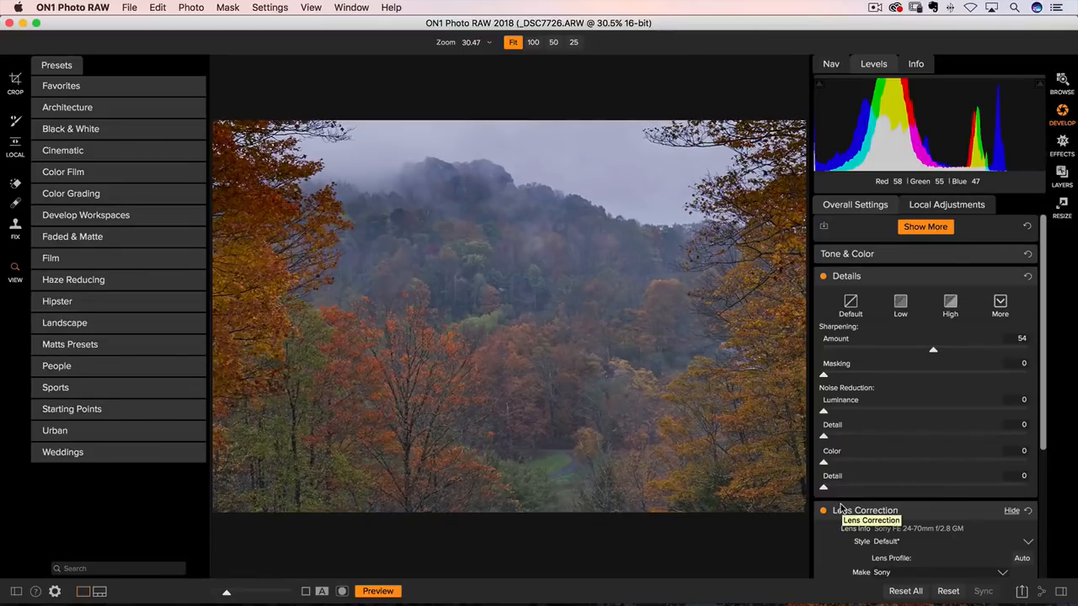
Add a Glow filter to the photo in the Effects module and set its amount to 49
click(1062, 145)
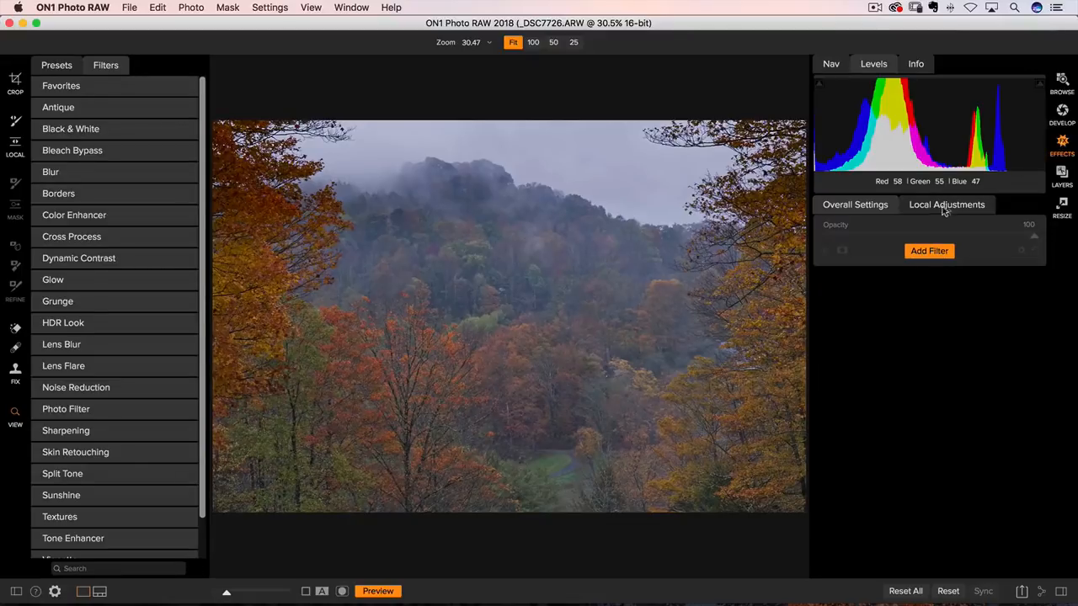
click(926, 252)
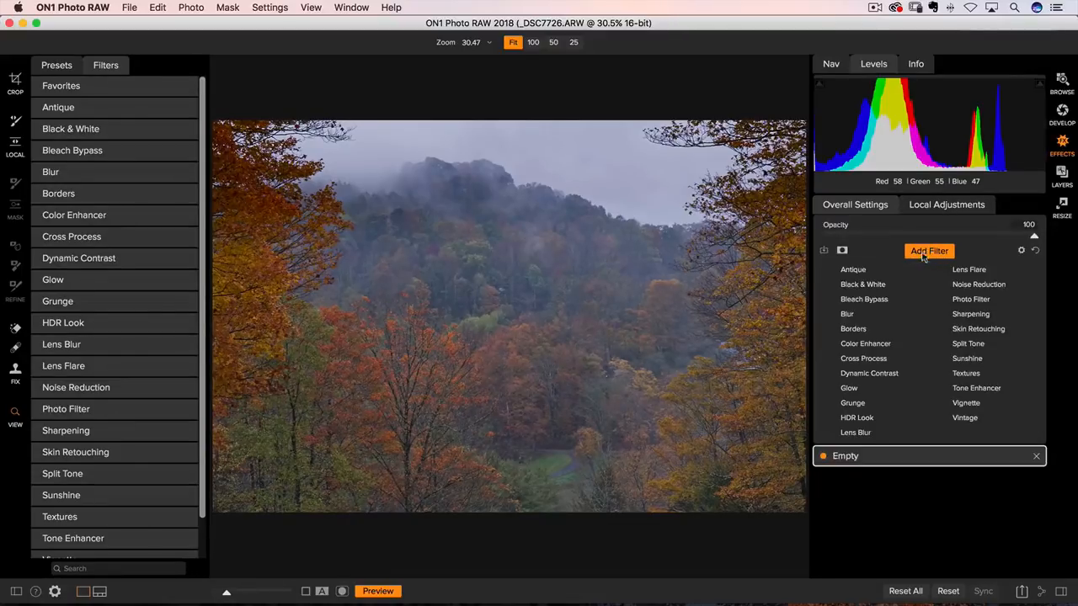
click(849, 390)
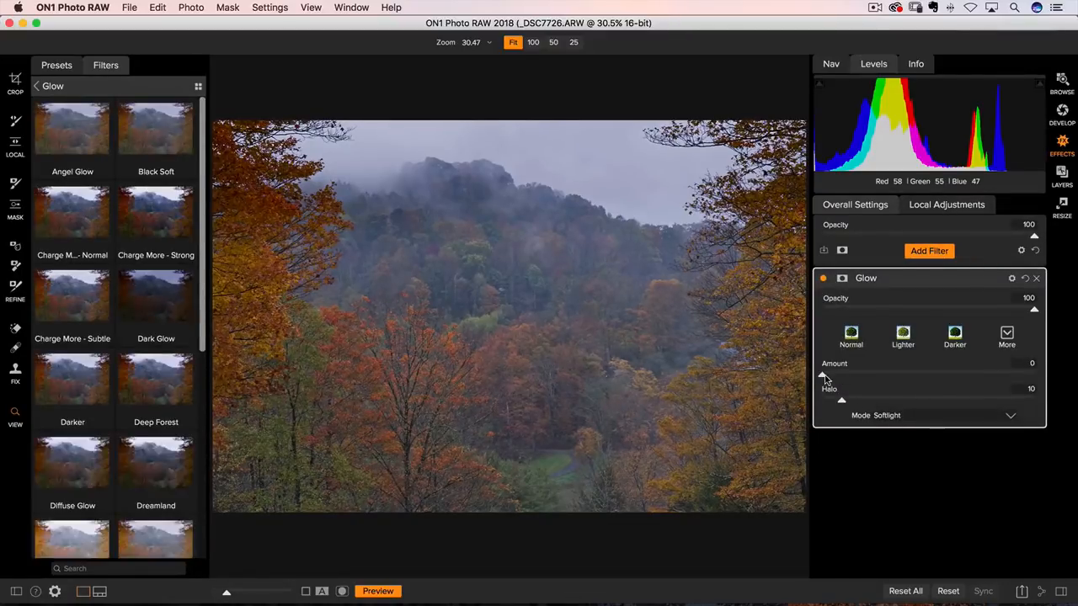
drag(823, 375, 925, 375)
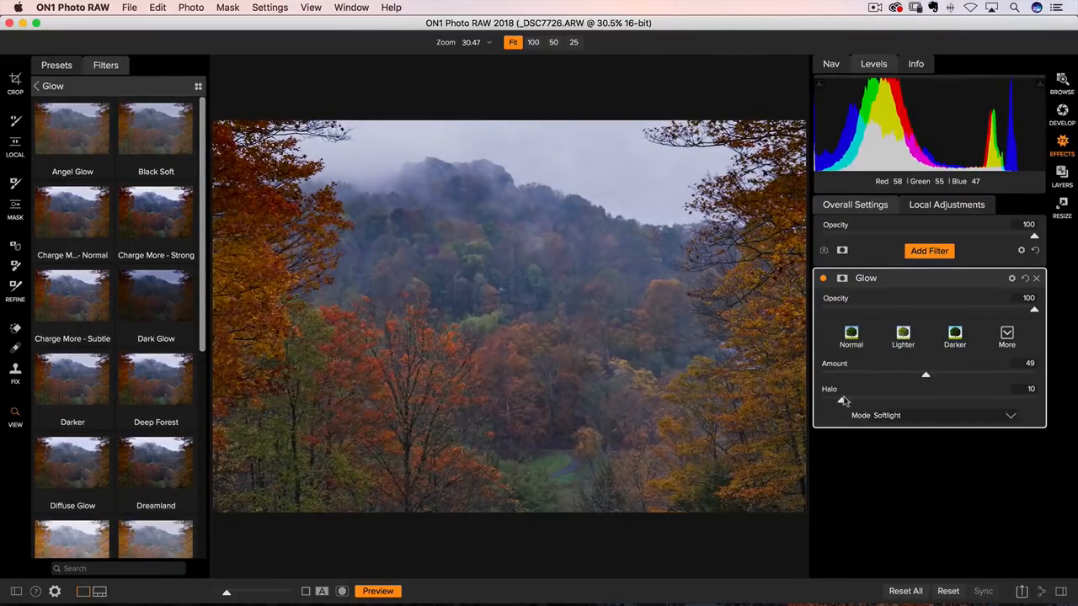
Set the Glow filter's amount to 55 and its halo to 43
drag(843, 402, 940, 377)
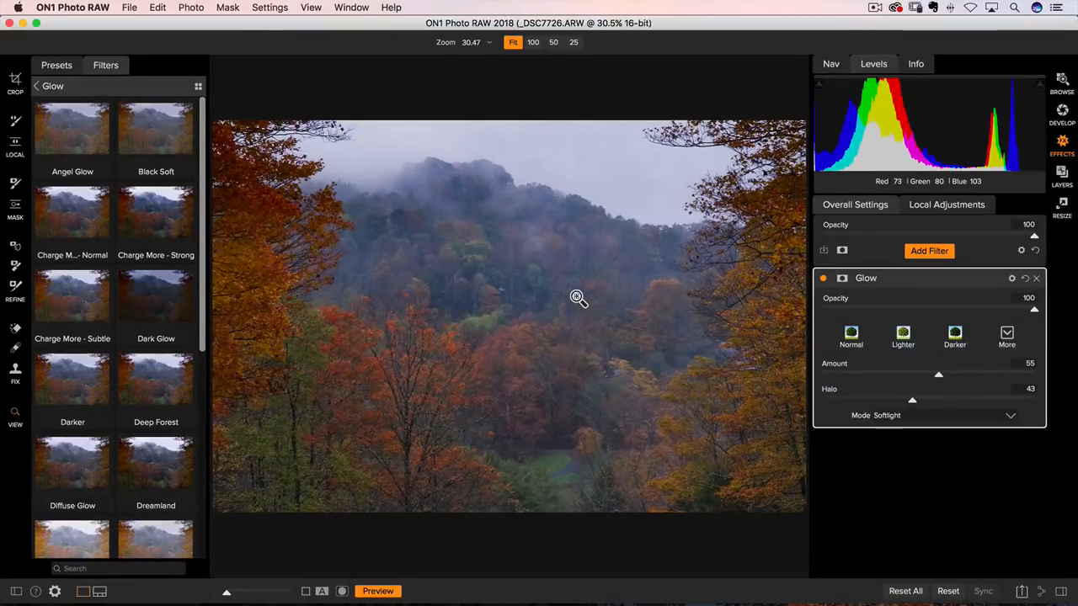
Add a Vignette filter with the Big Softy preset, brightness -22 and size 0, and collapse the Vignette and Glow settings
click(924, 250)
click(958, 405)
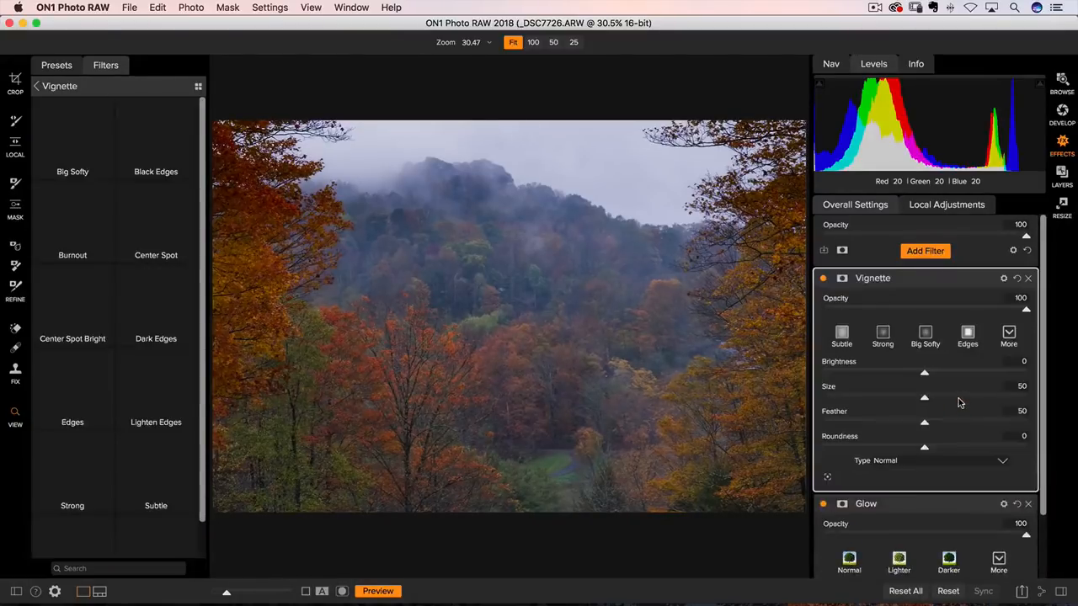
click(927, 335)
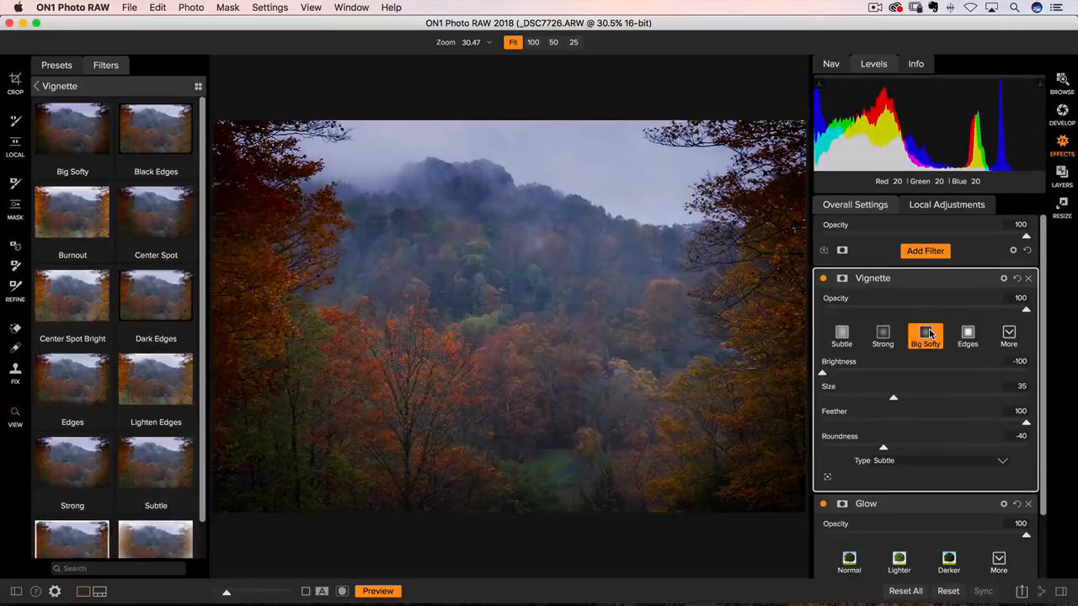
drag(823, 373, 823, 399)
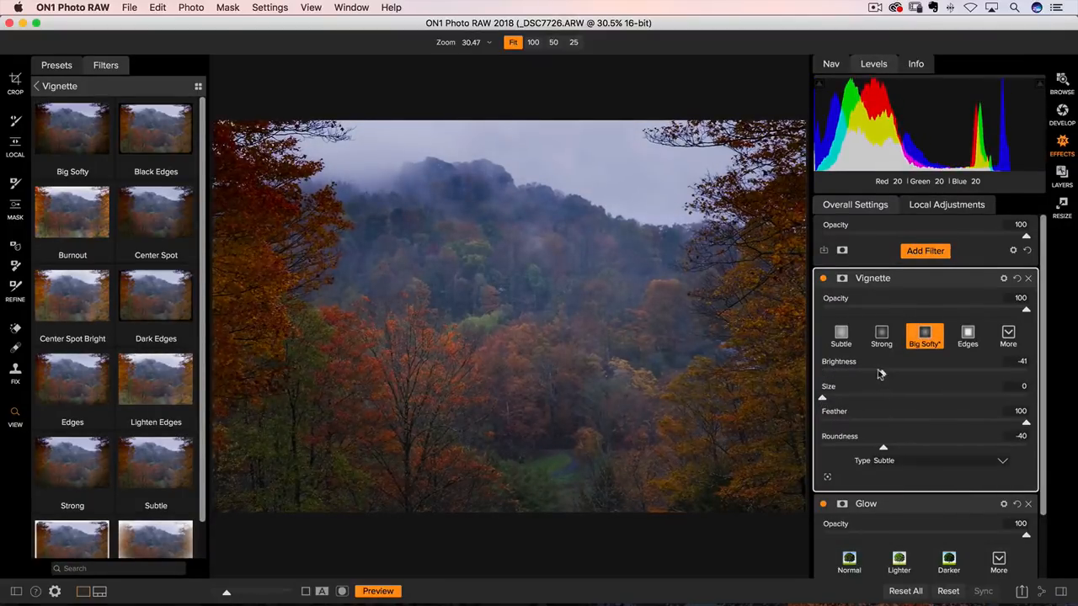
drag(880, 374, 915, 374)
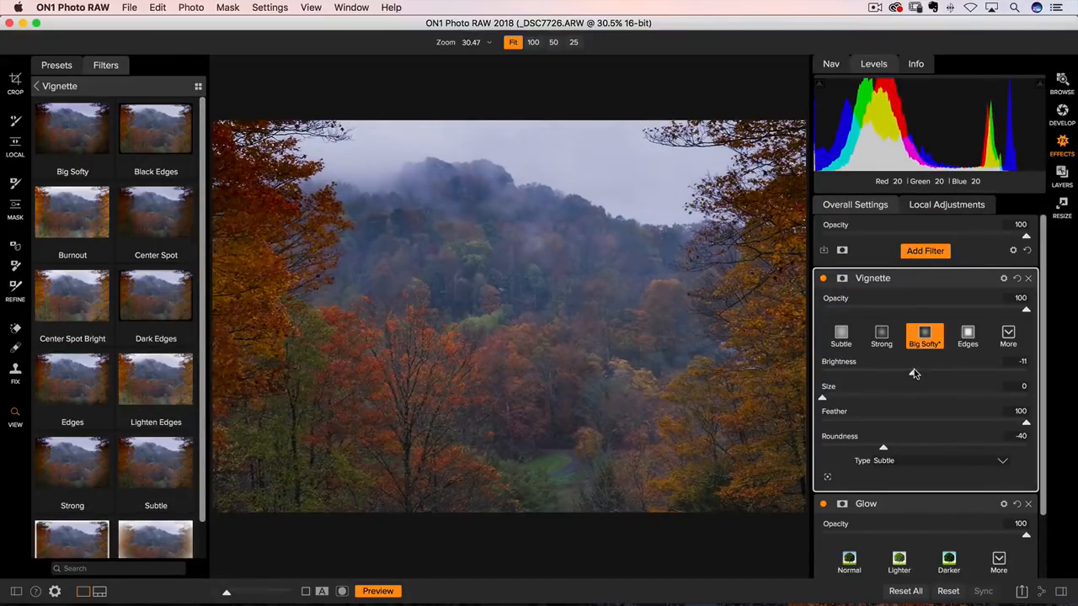
drag(914, 373, 901, 373)
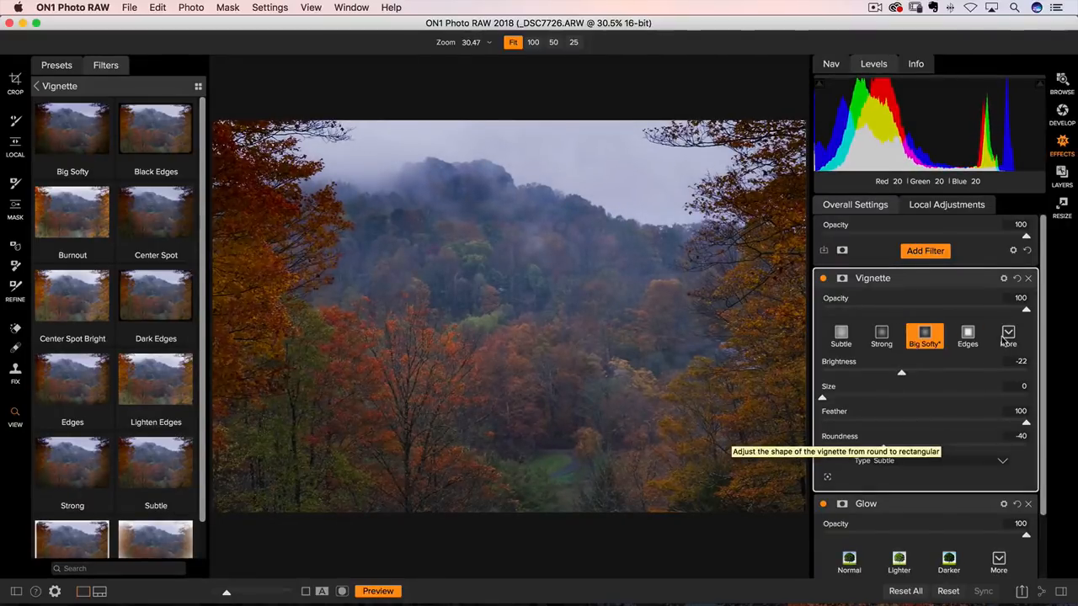
click(988, 281)
click(991, 301)
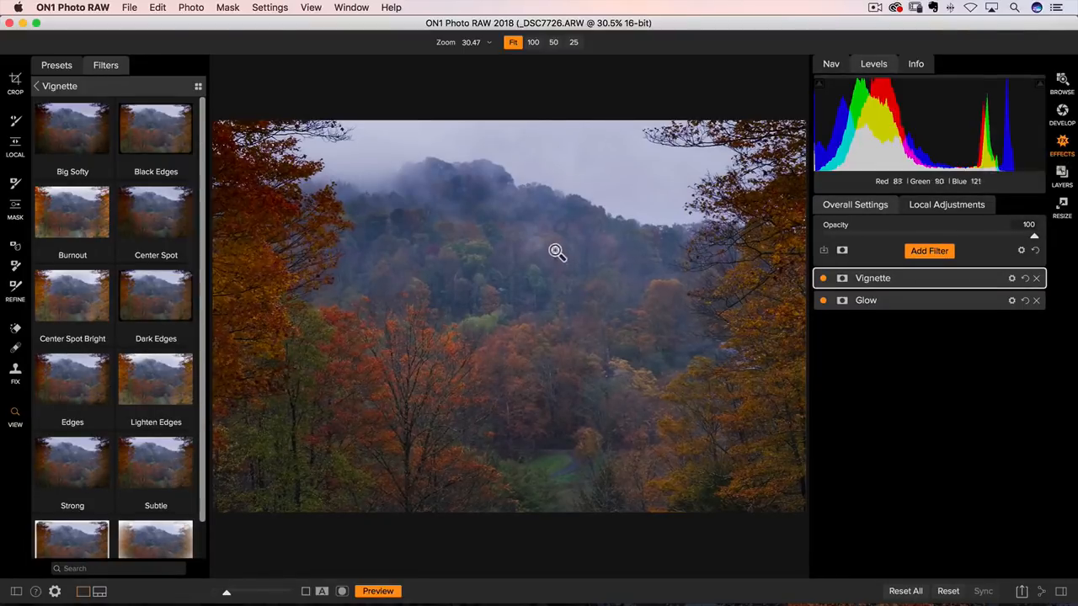
Add a Color Enhancer filter with its overall saturation set to 1, and collapse the Color Enhancer and Vignette settings
click(929, 251)
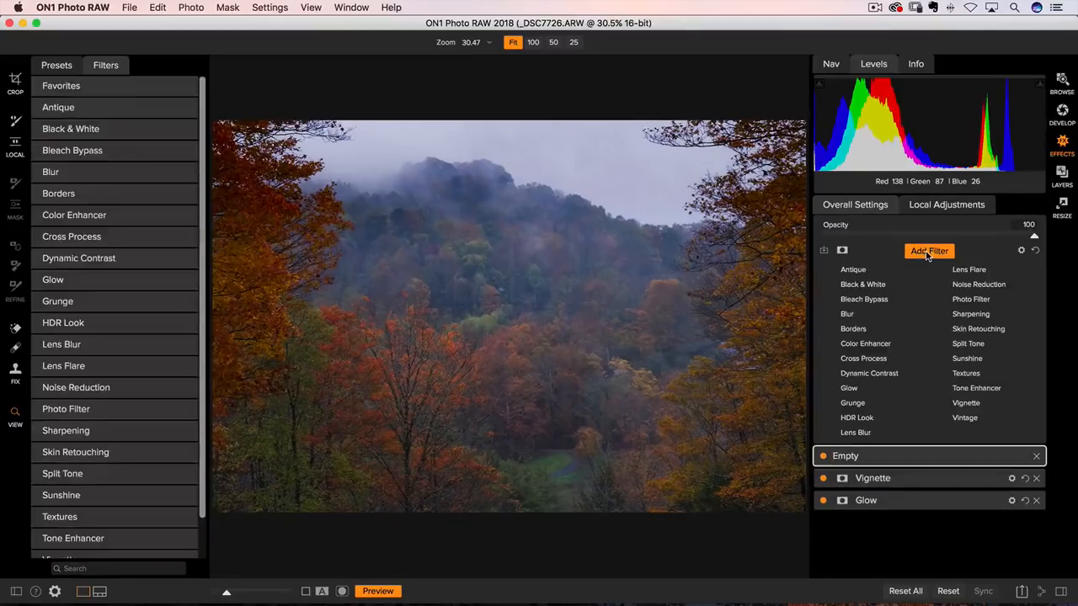
click(865, 343)
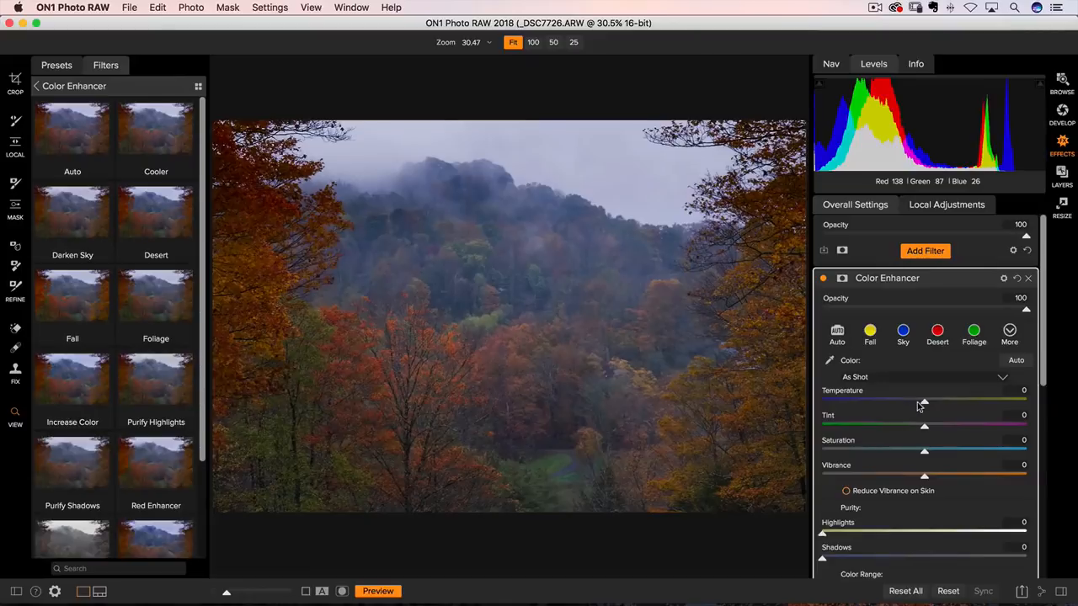
scroll(927, 404, down, 3)
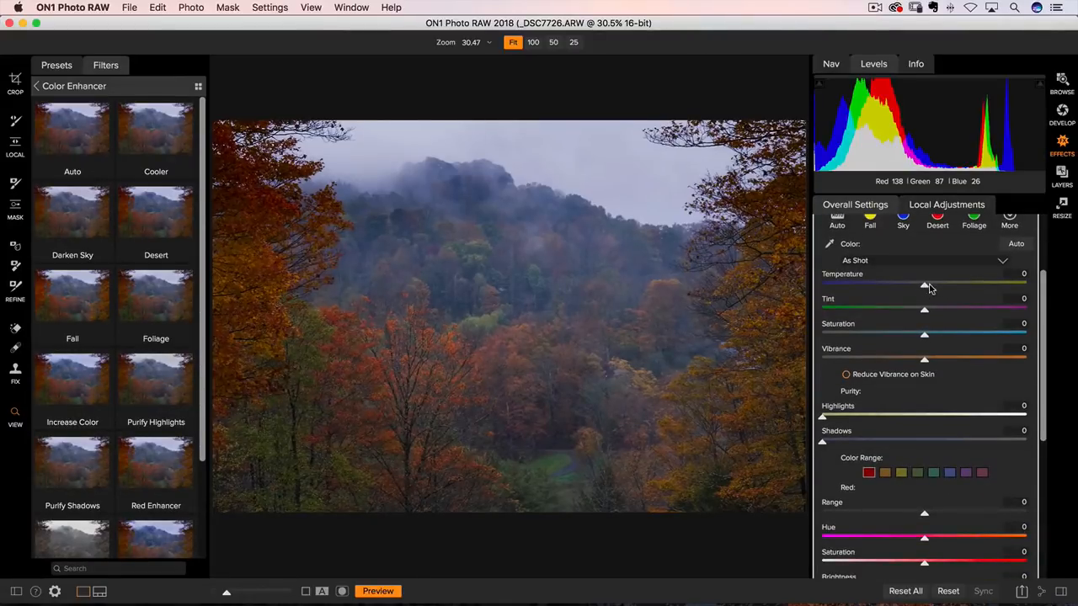
mouse_move(926, 335)
mouse_down()
mouse_move(945, 337)
mouse_move(929, 336)
mouse_up()
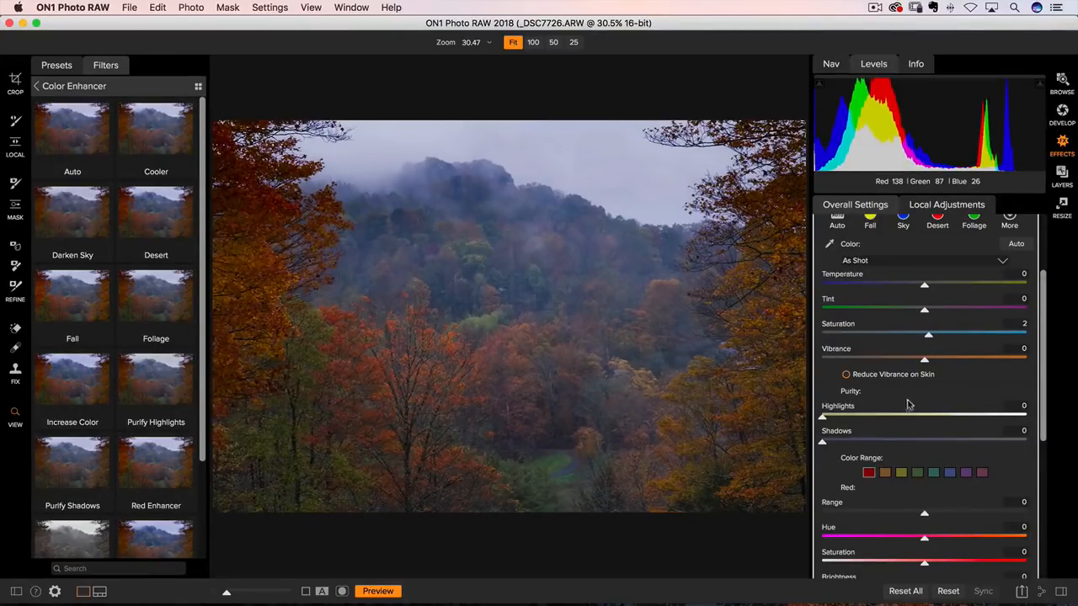
drag(931, 337, 929, 337)
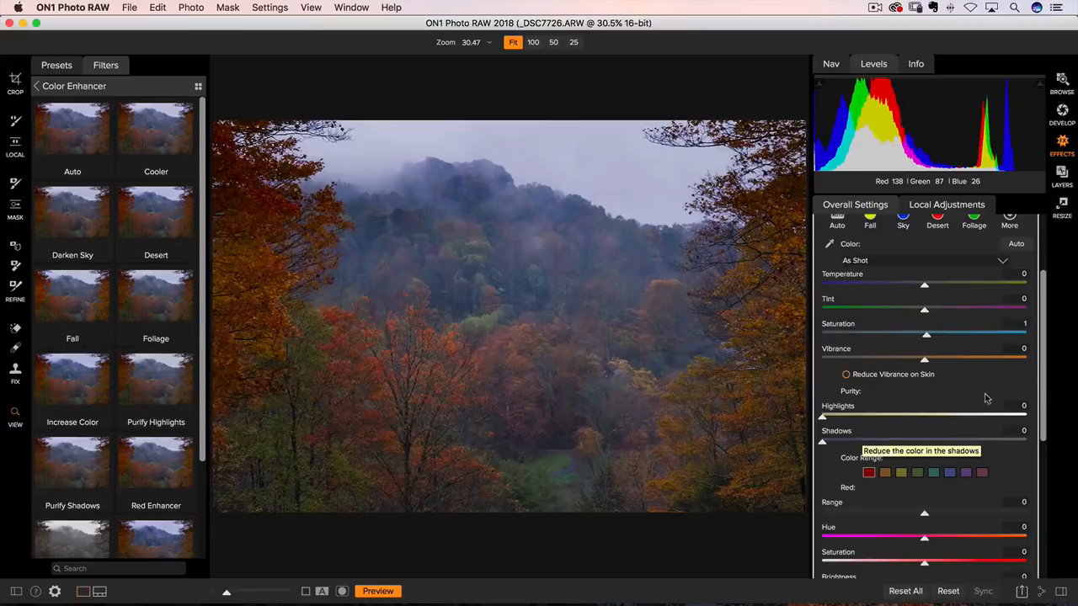
scroll(1045, 337, up, 3)
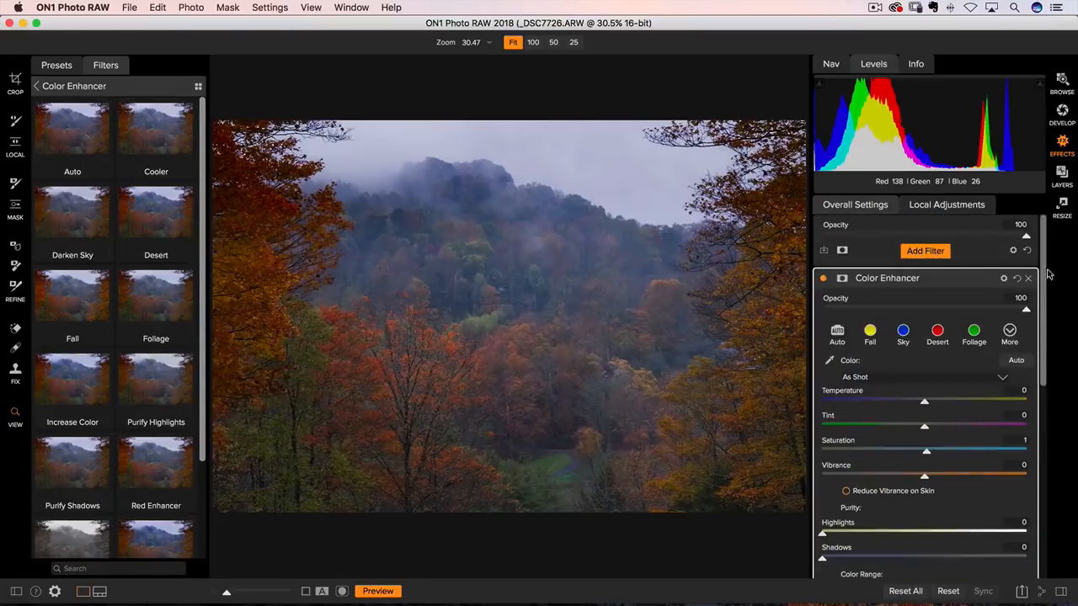
click(985, 281)
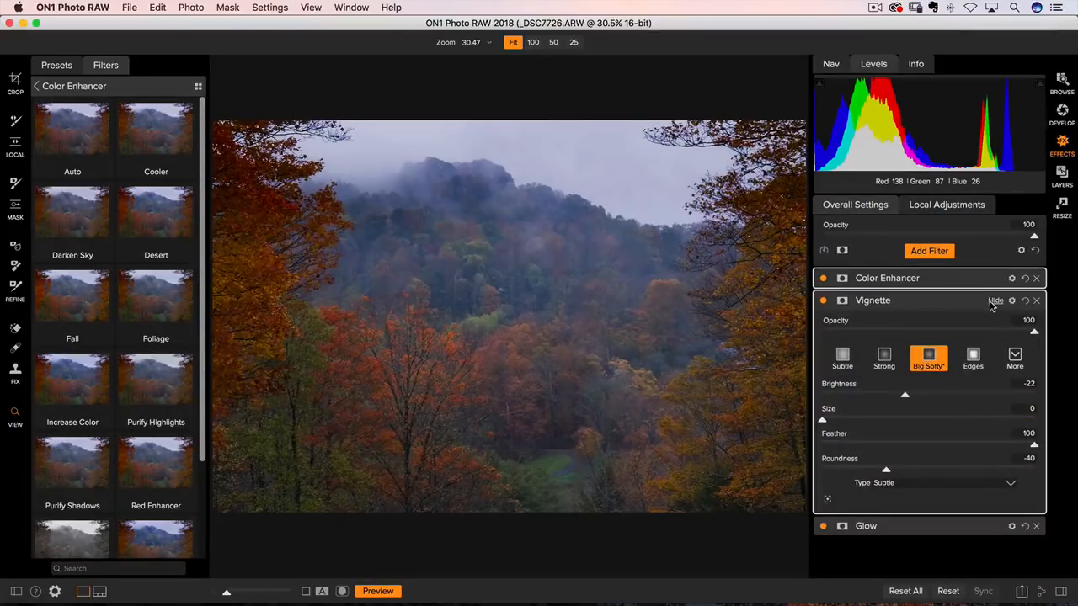
click(993, 302)
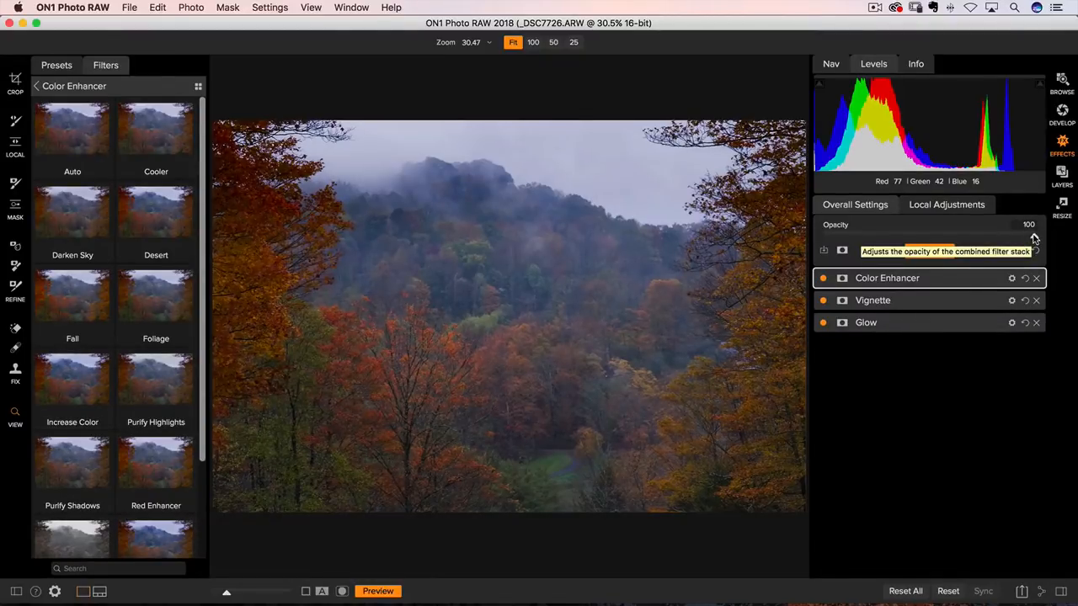
drag(1029, 238, 1071, 242)
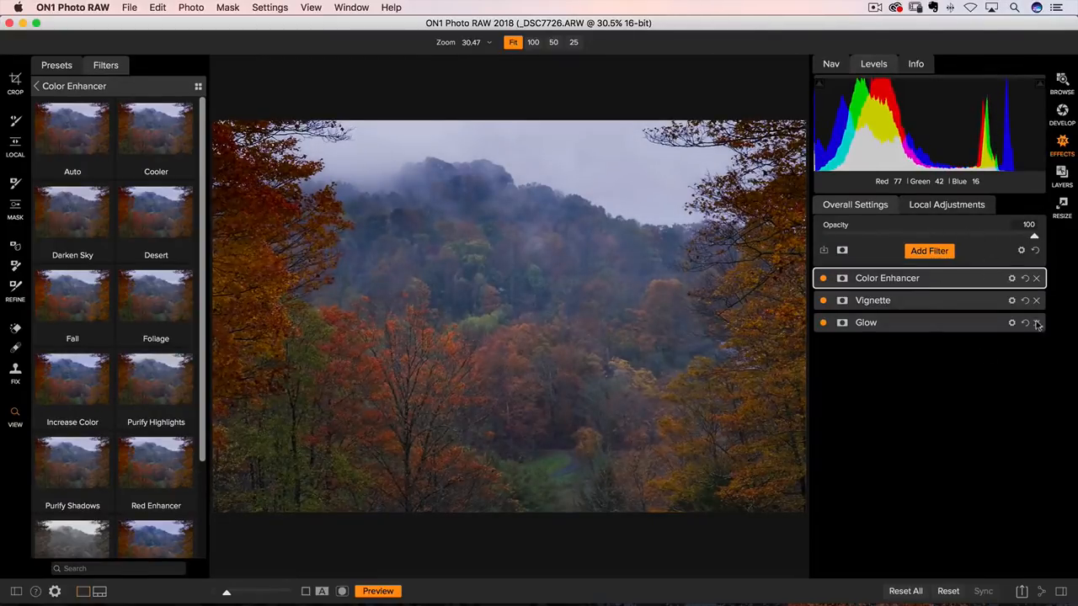
Switch to Lightroom Classic and examine the Basic, Effects and HSL settings in its Develop module
mouse_move(978, 305)
mouse_move(482, 594)
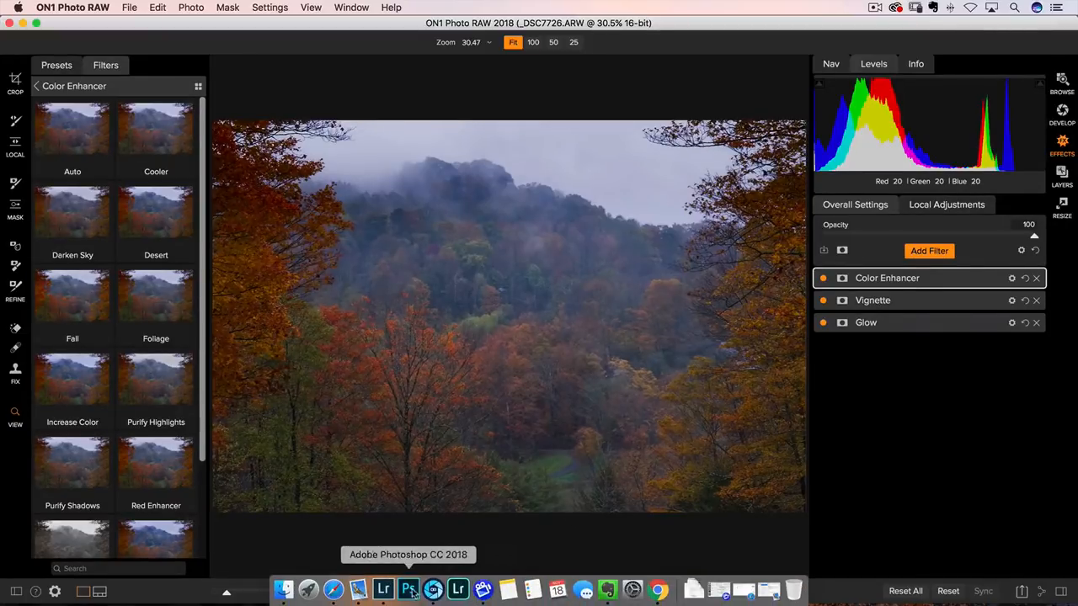
click(380, 591)
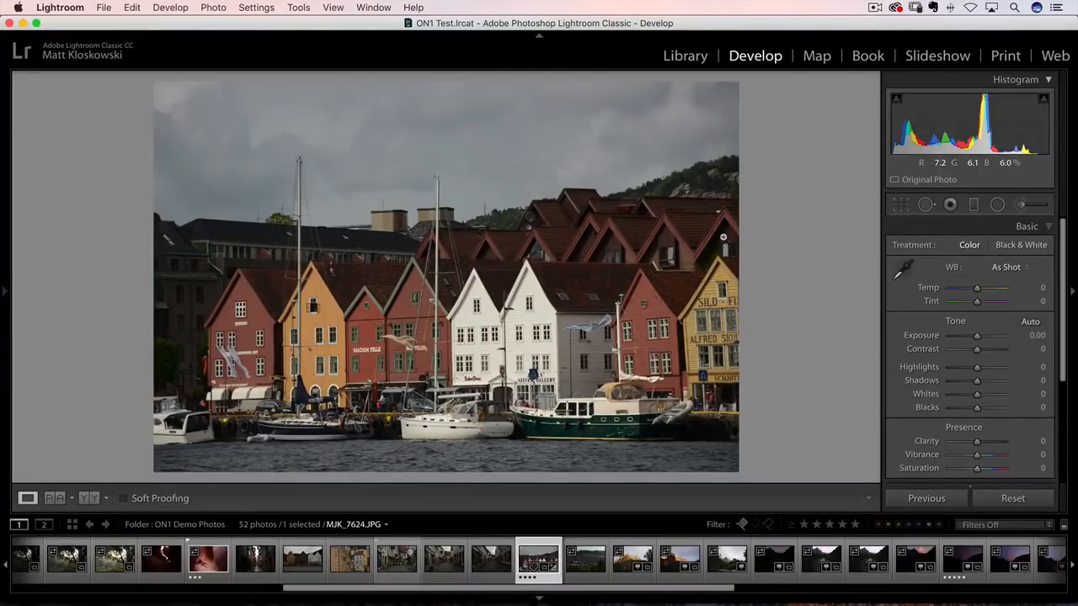
click(1023, 226)
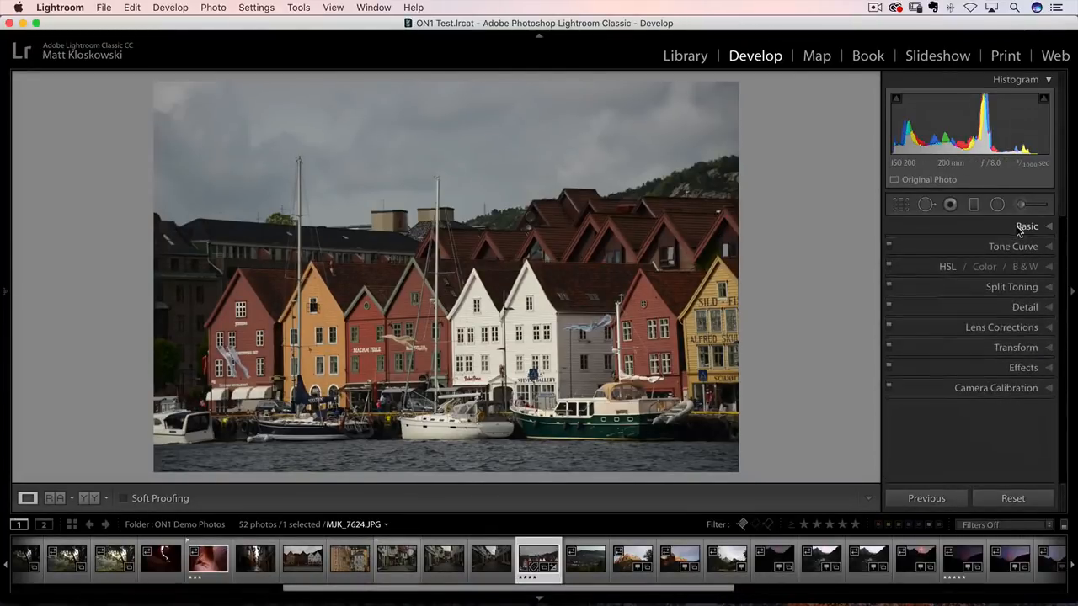
click(1023, 368)
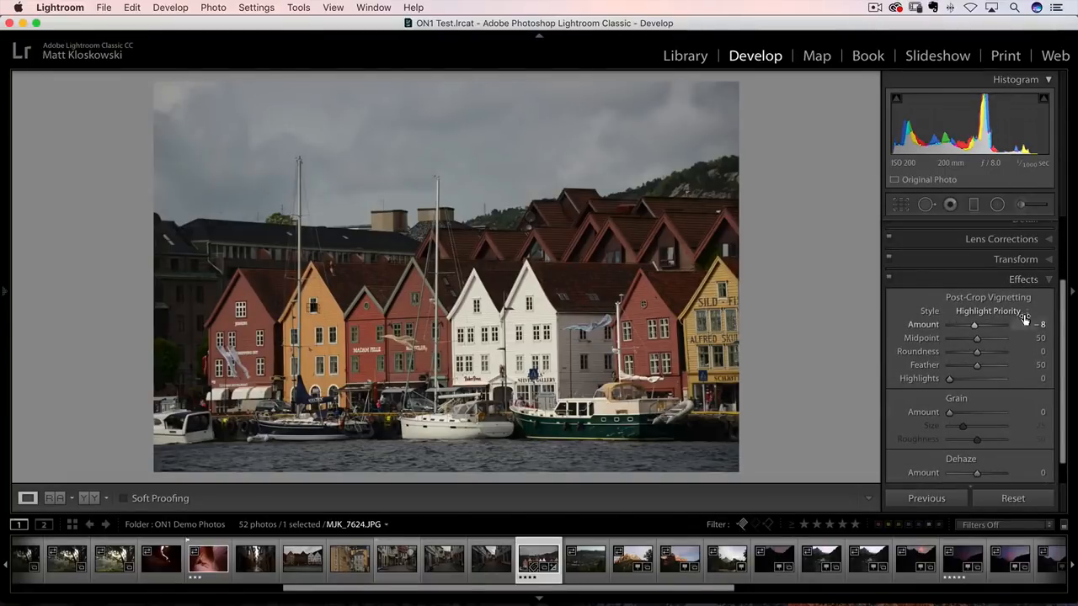
scroll(1025, 322, up, 3)
scroll(1023, 260, up, 2)
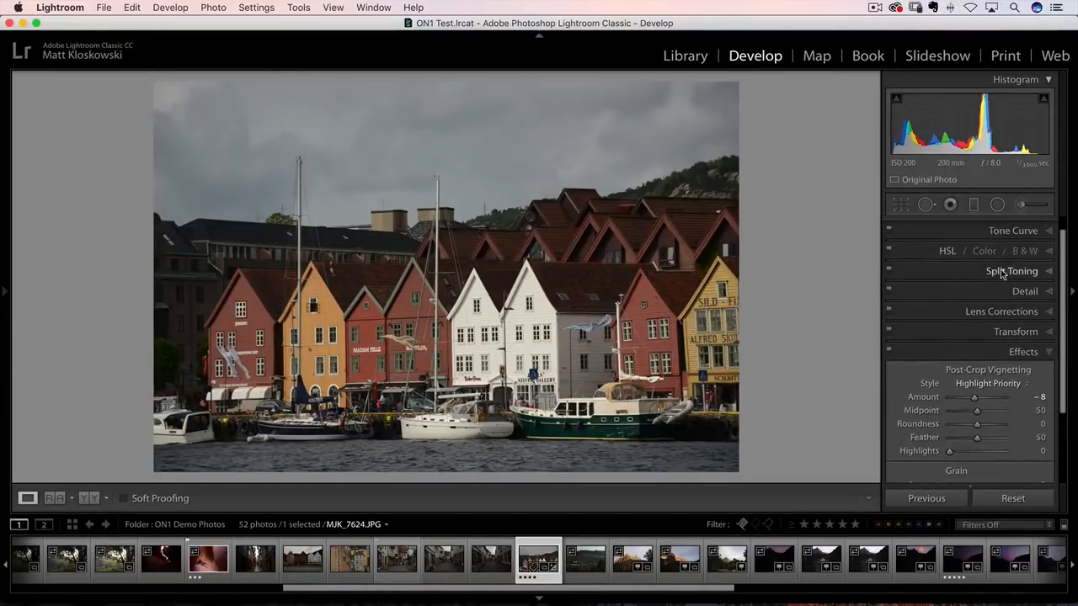
click(951, 250)
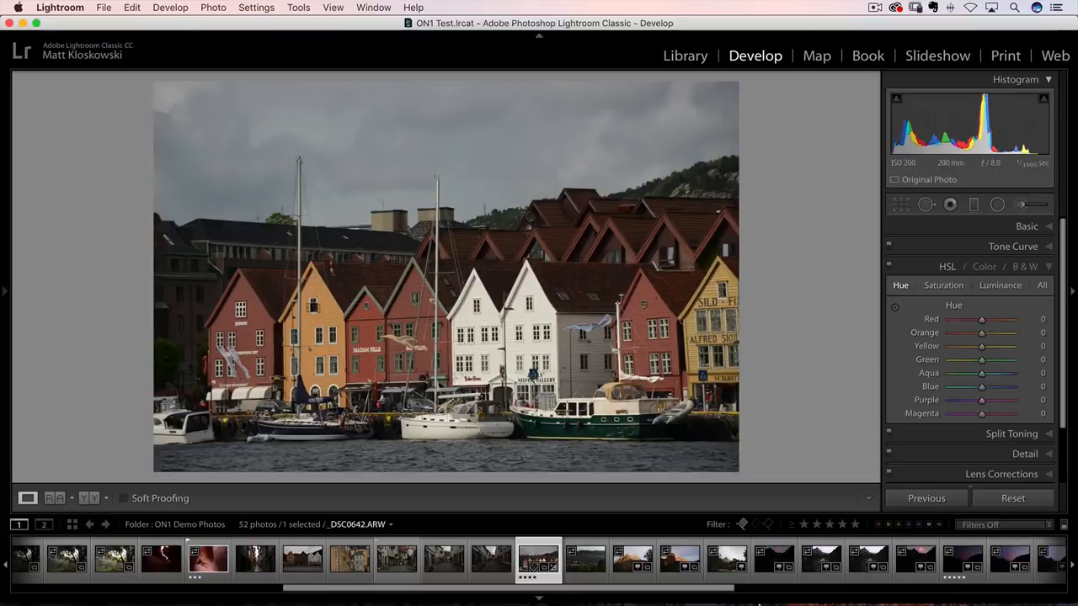
Switch to ON1 Photo RAW and compare the Tone & Color, Details and Lens Correction settings in Develop with the filters in Effects
mouse_move(507, 600)
click(432, 591)
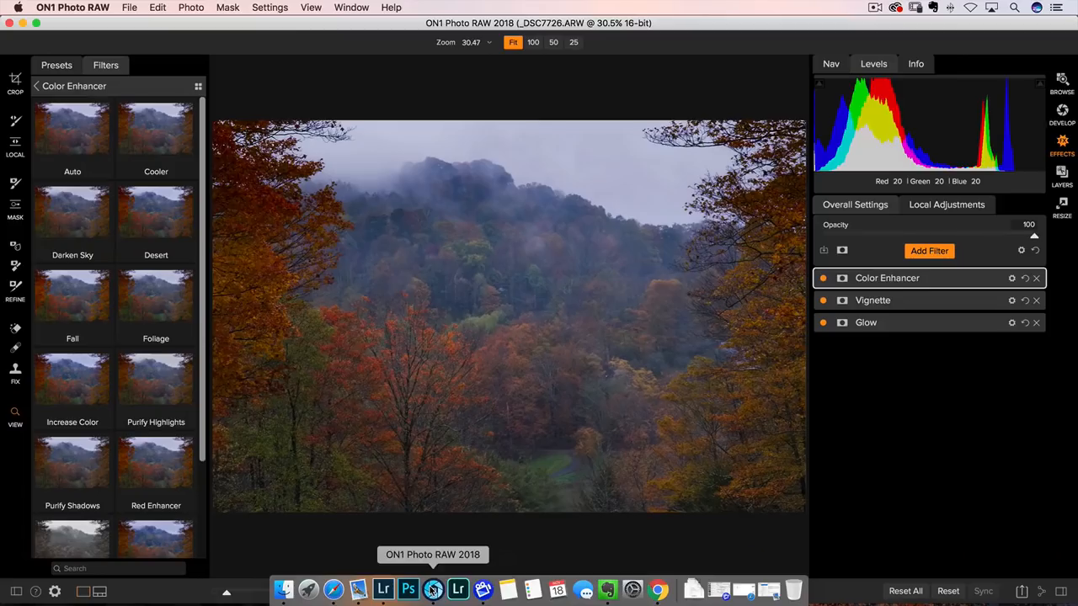
click(1063, 114)
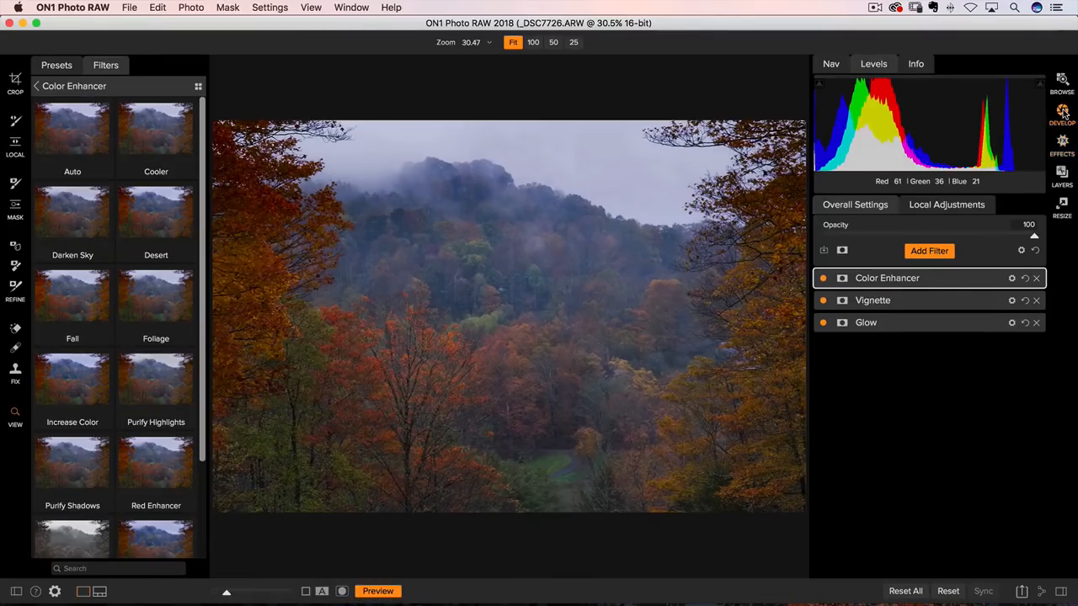
click(985, 256)
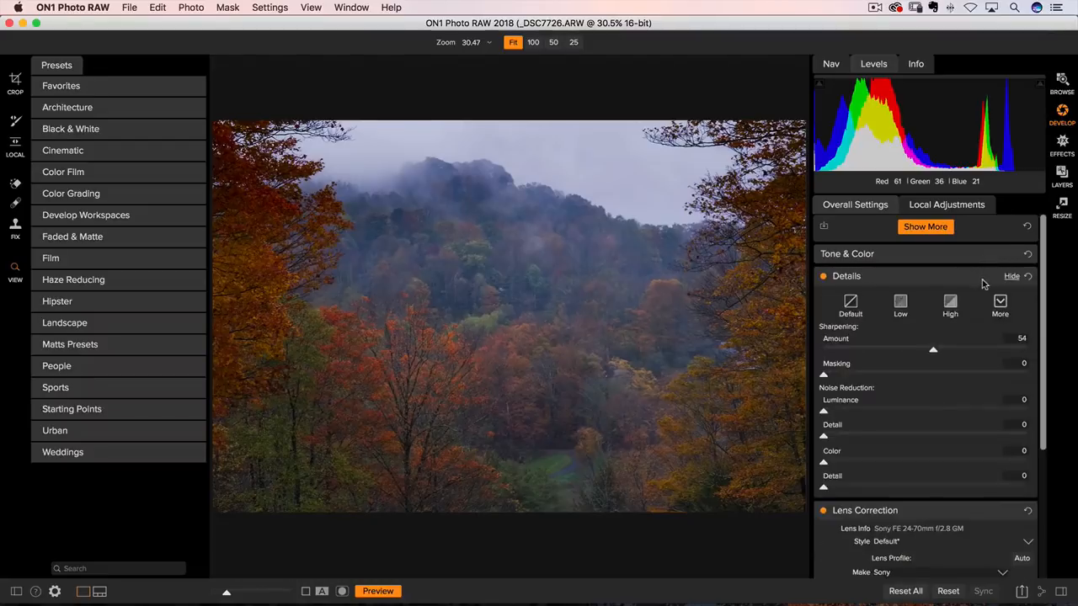
click(983, 282)
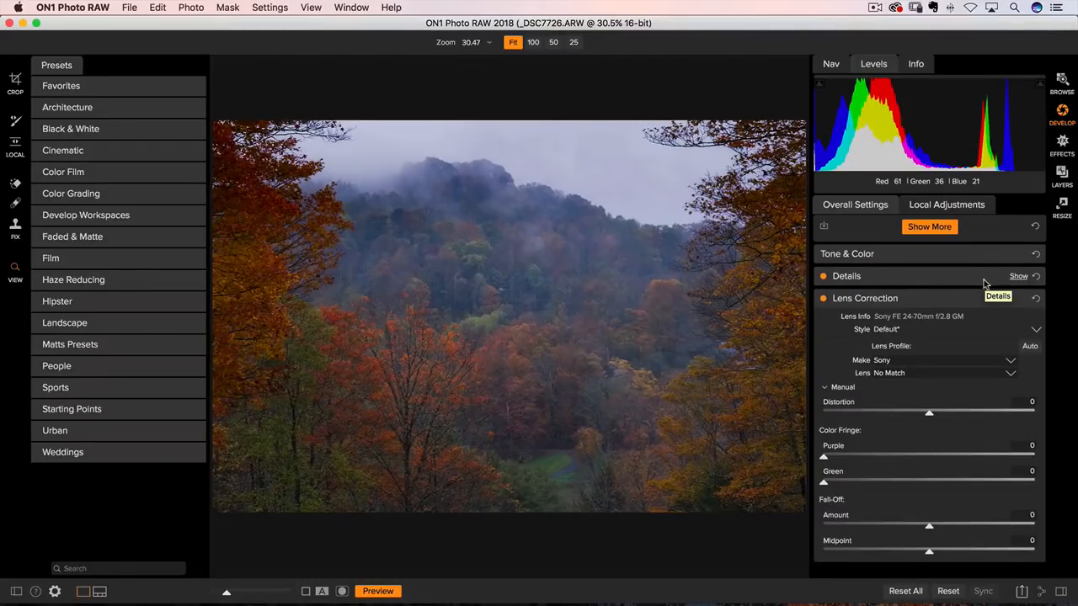
click(1062, 143)
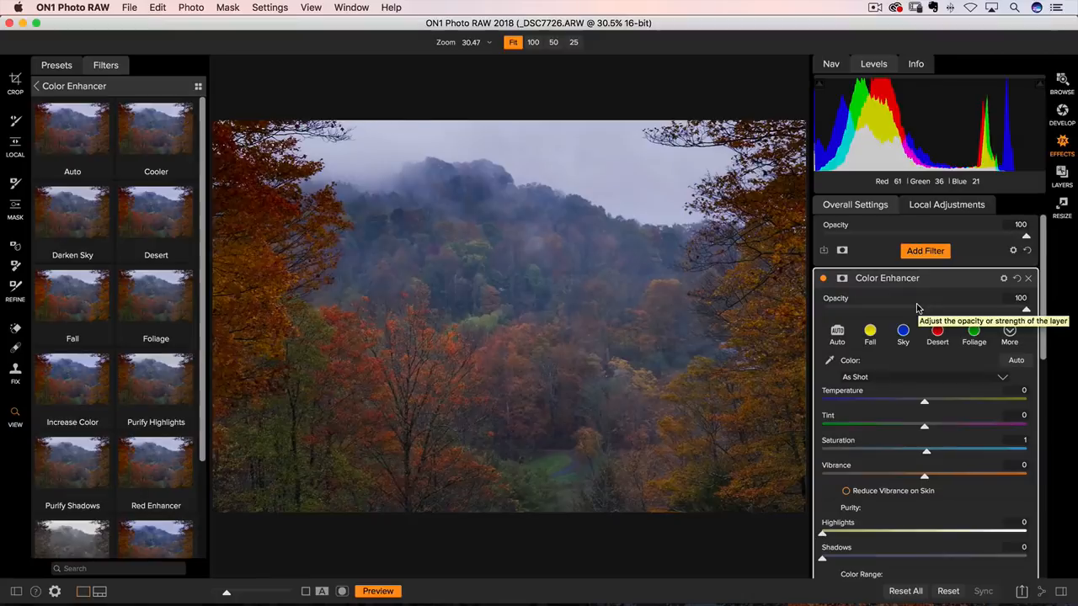
Switch to Lightroom Classic and examine the post-crop vignetting options in the Effects settings
mouse_move(408, 604)
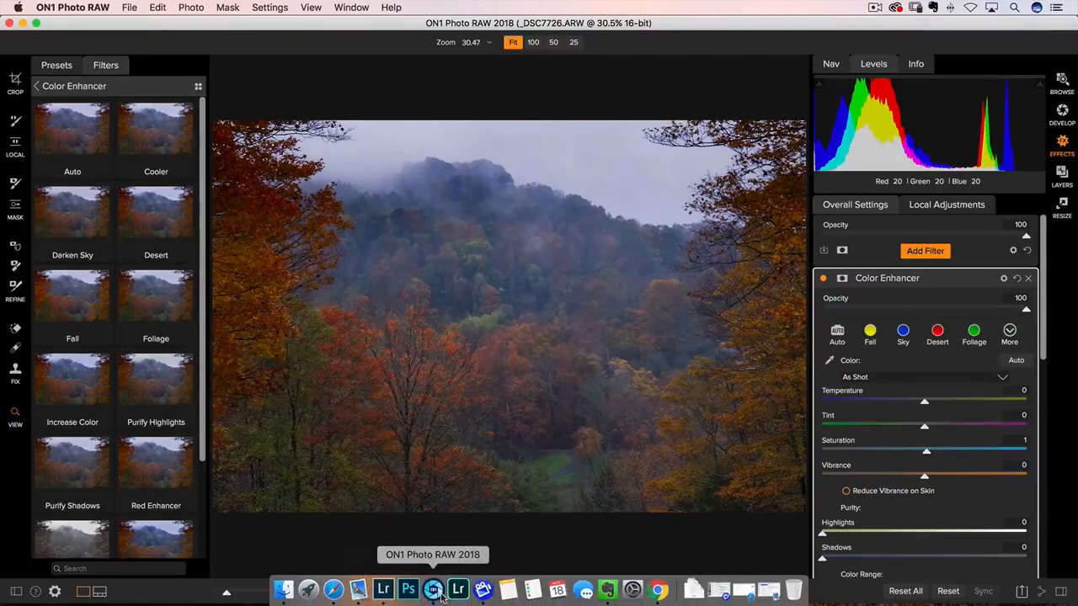
click(383, 591)
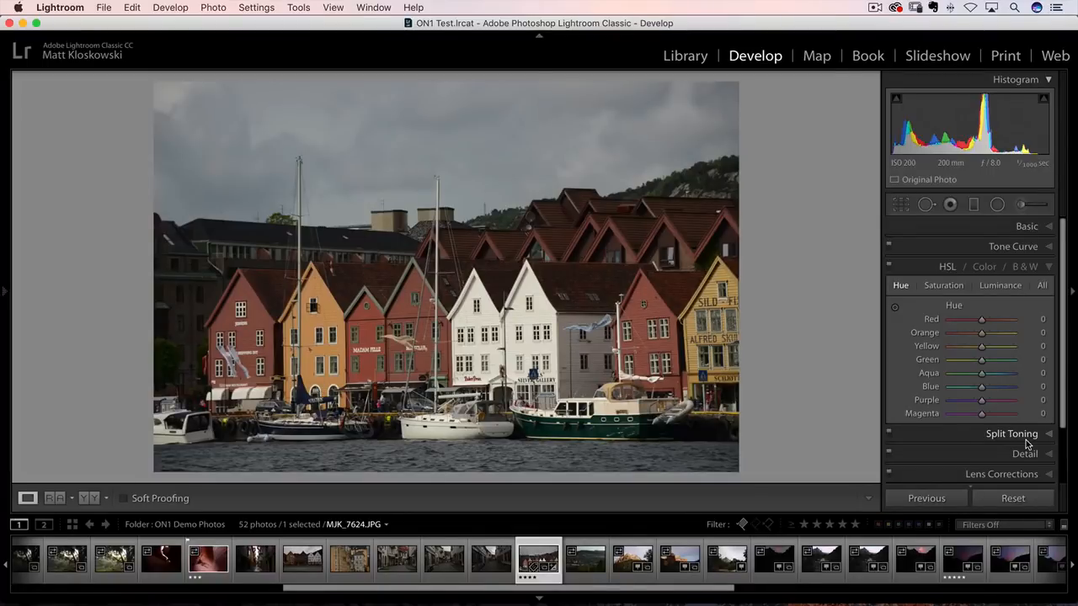
scroll(1026, 444, down, 3)
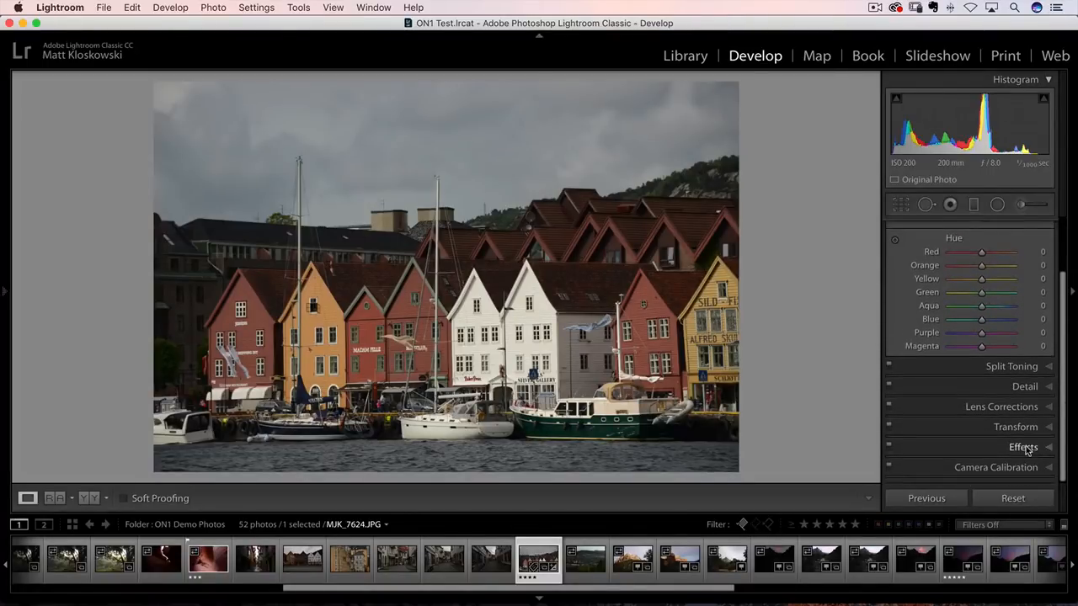
click(1024, 447)
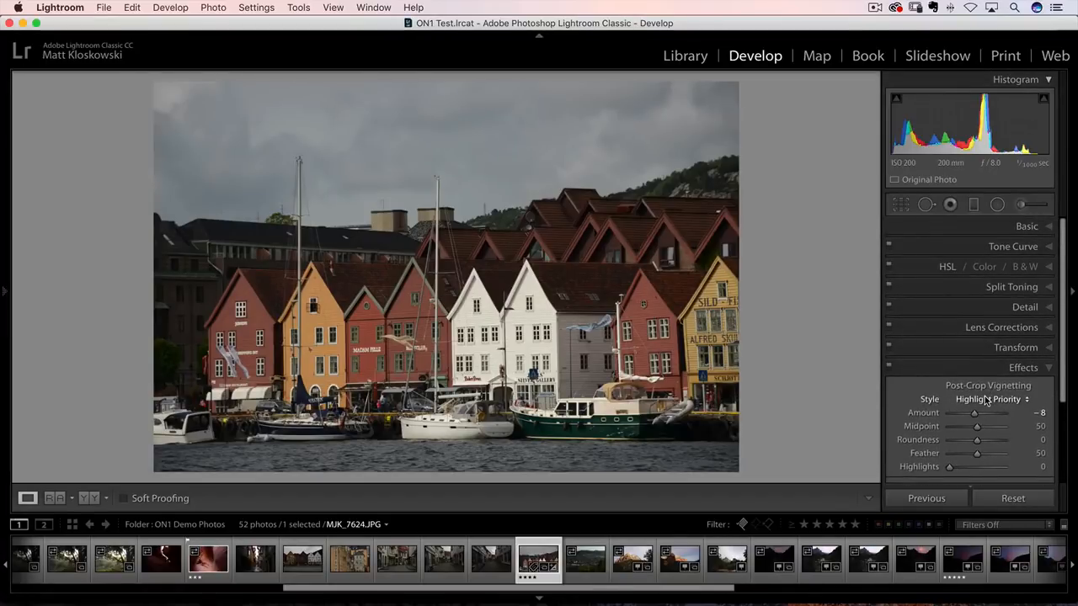
Increase the red saturation of the harbor photo in the HSL settings
click(947, 266)
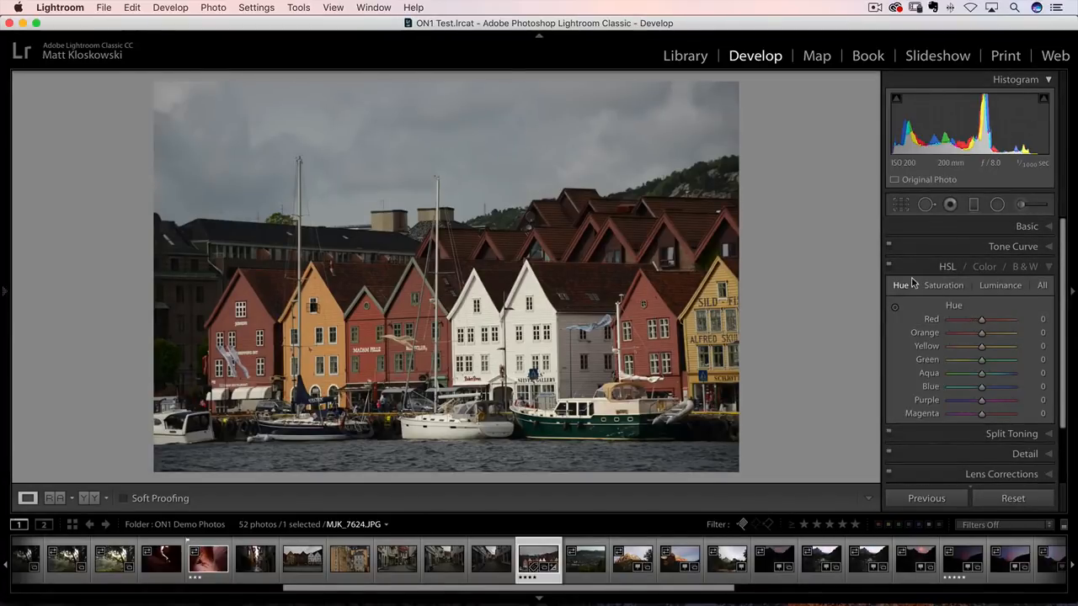
click(943, 284)
mouse_move(981, 319)
mouse_down()
mouse_move(1022, 322)
mouse_move(1002, 322)
mouse_up()
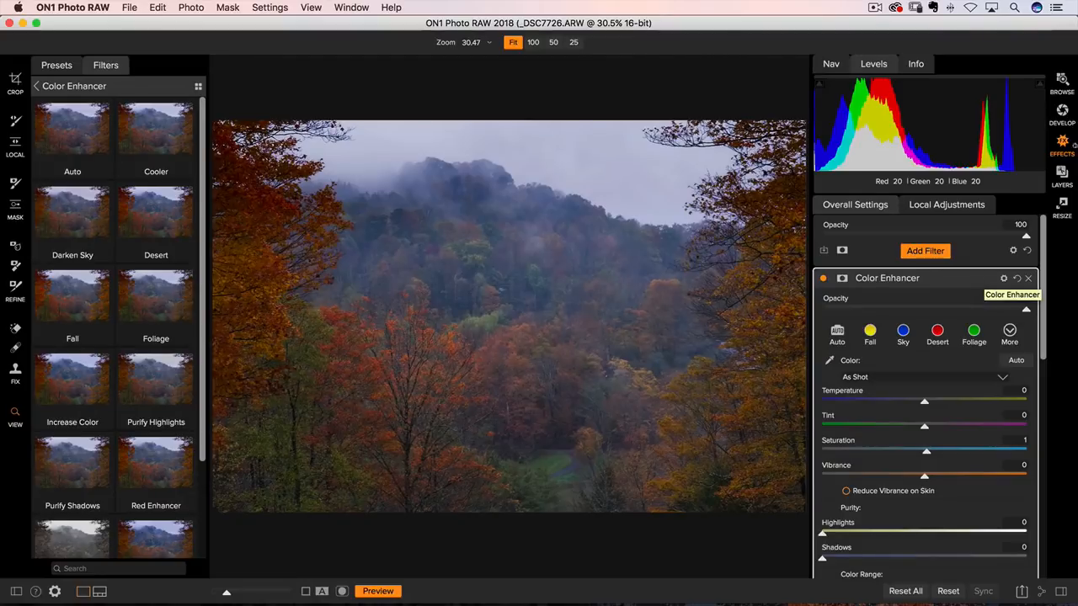
Add a Tone Enhancer filter above the Color Enhancer and review its tone and detail settings
click(927, 251)
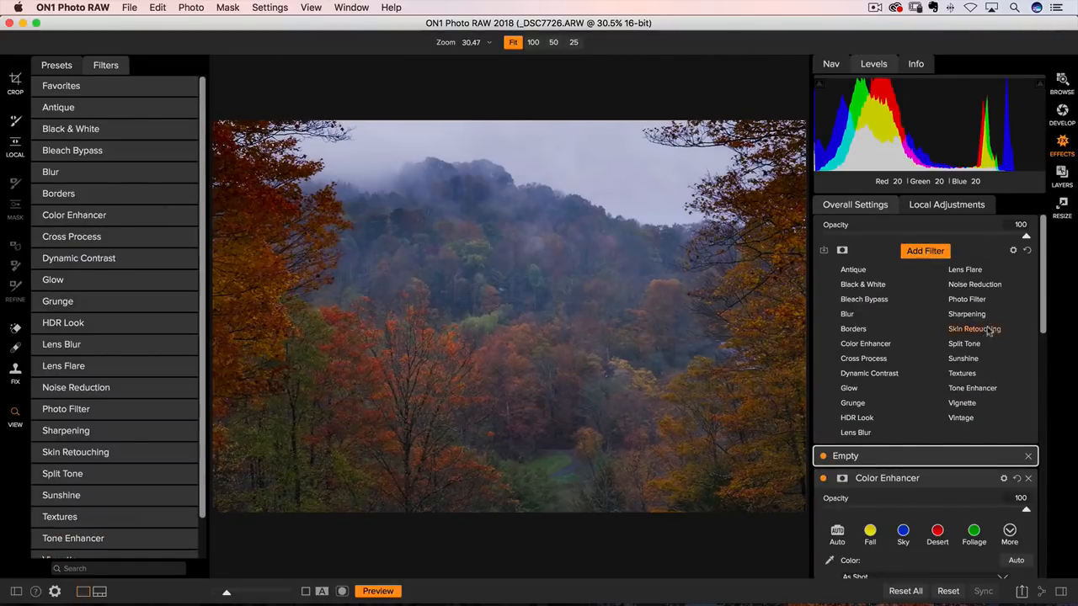
click(969, 388)
scroll(909, 393, down, 2)
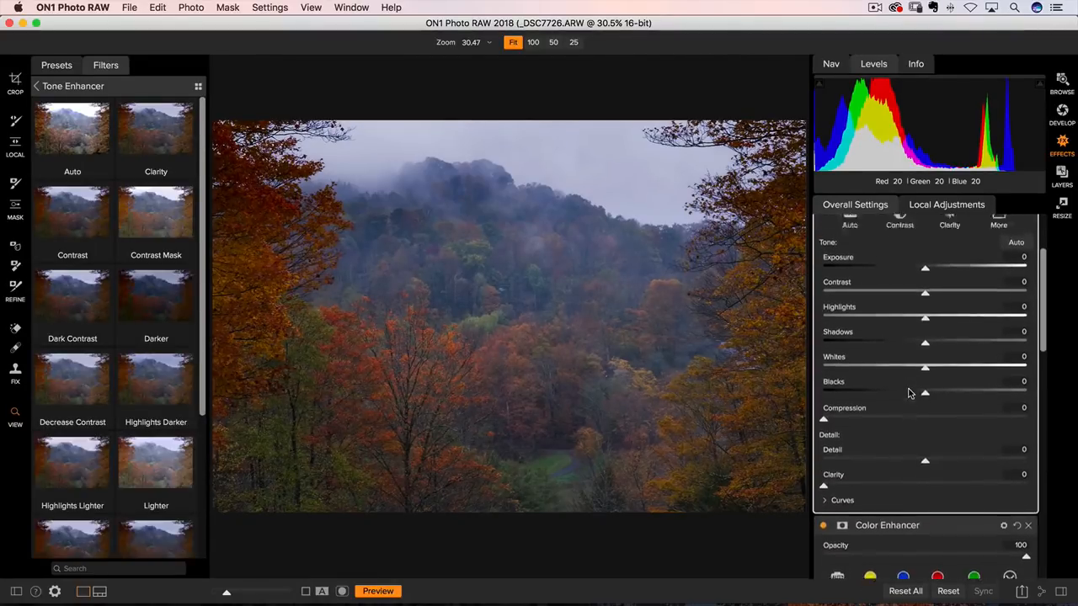
scroll(910, 393, up, 1)
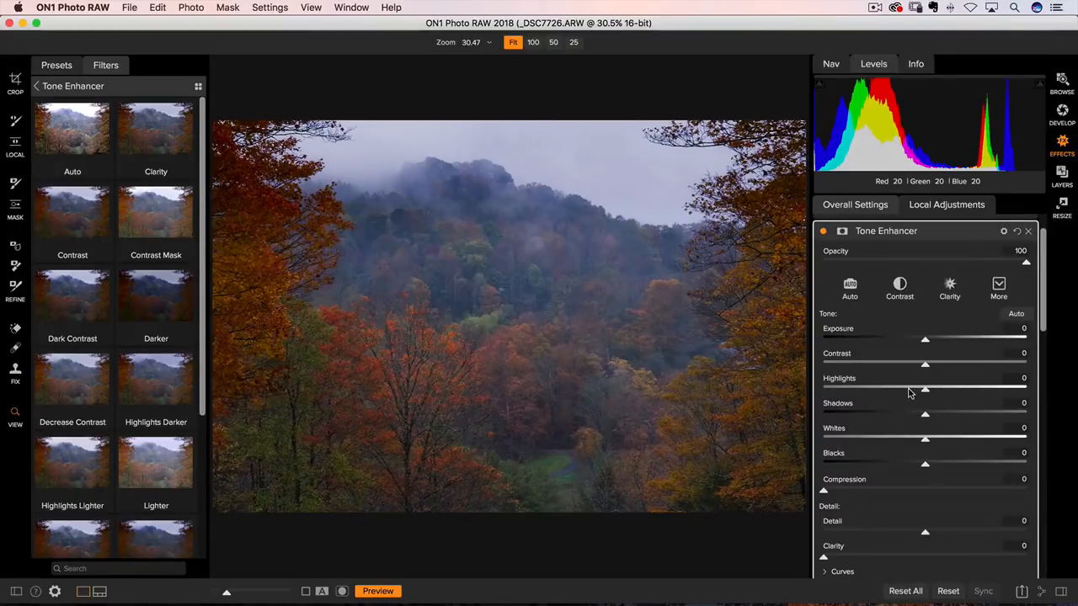
scroll(942, 266, up, 2)
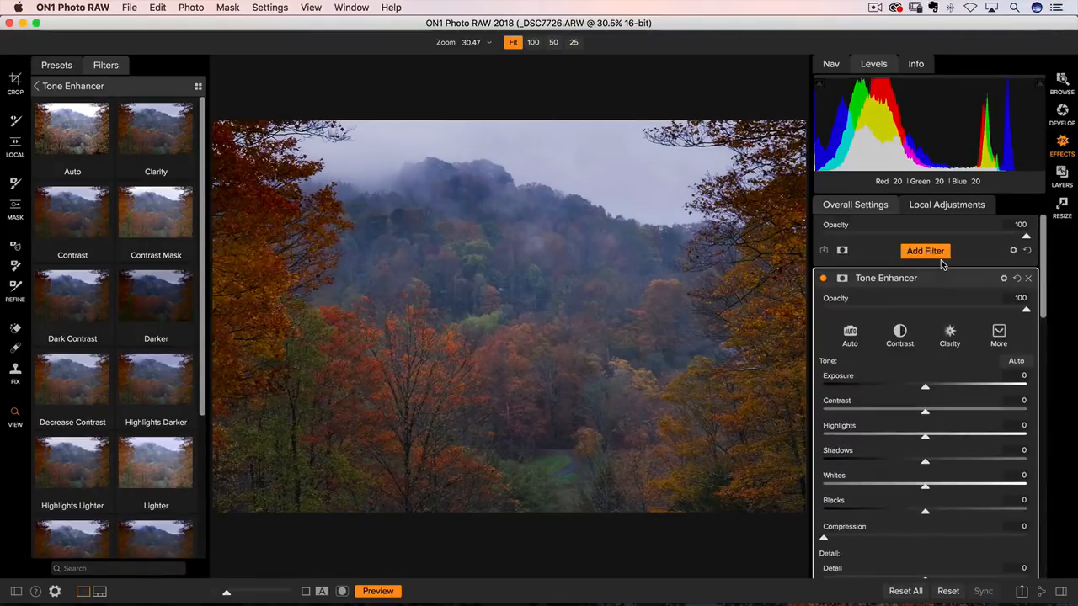
Start adding another filter above the Tone Enhancer and show the available filter types
click(925, 251)
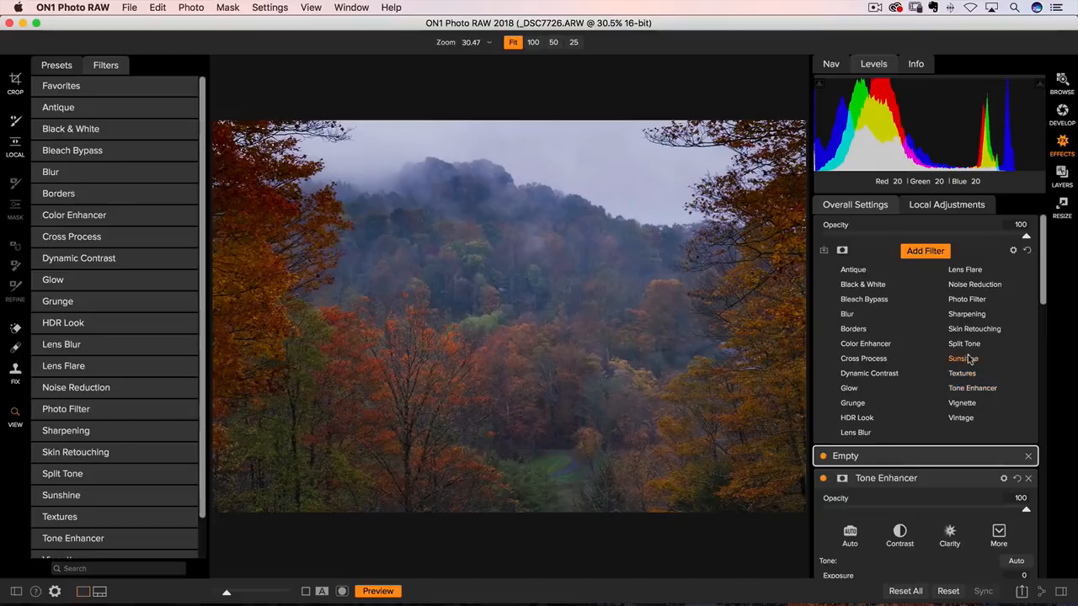